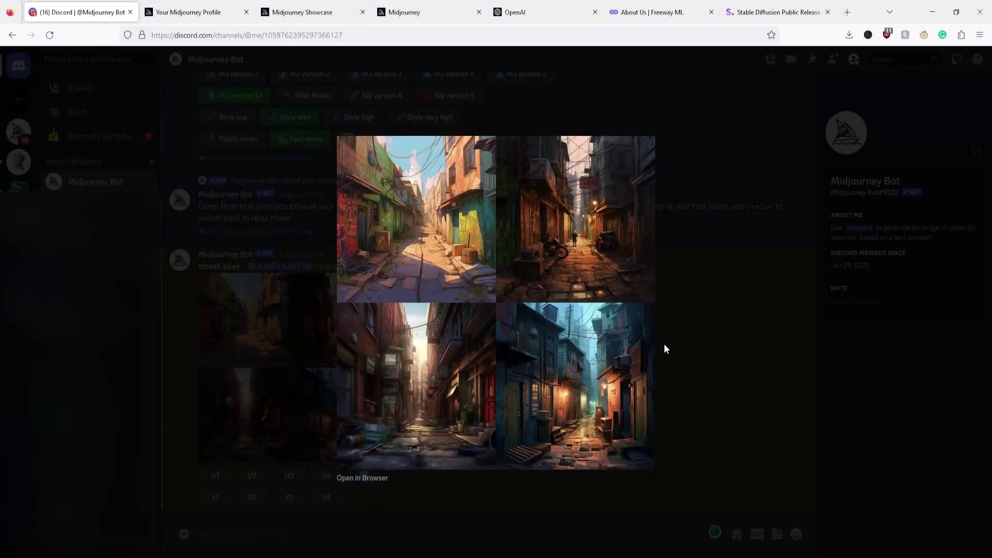
Step: Resubmit the street alley prompt with '1800s' replacing 'neon, night time'
click(664, 349)
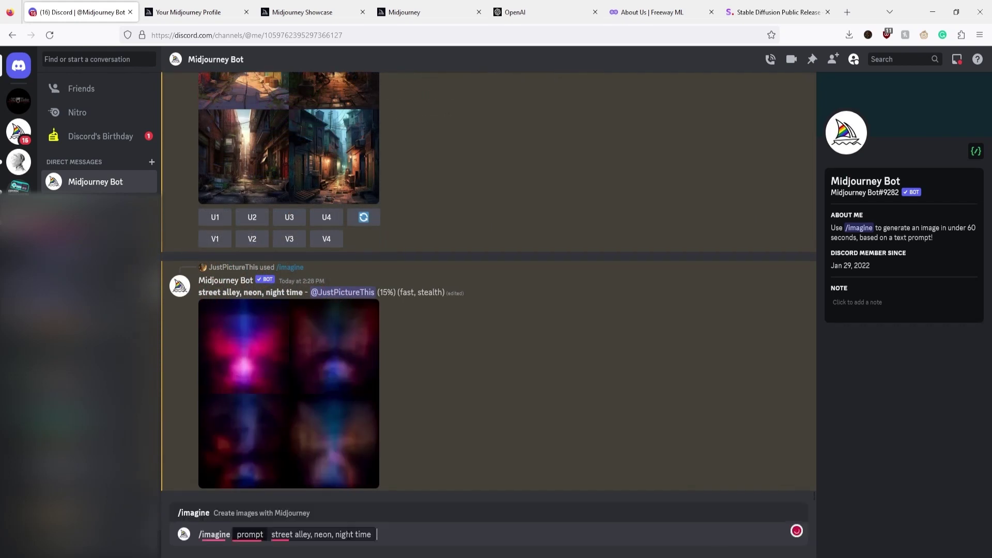
drag(314, 534, 368, 534)
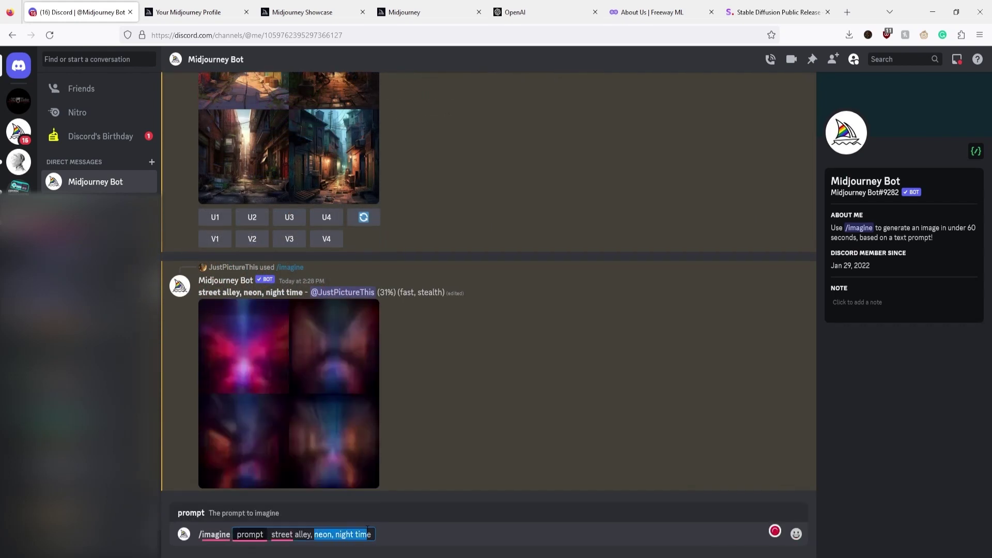
text(1800s)
key(Return)
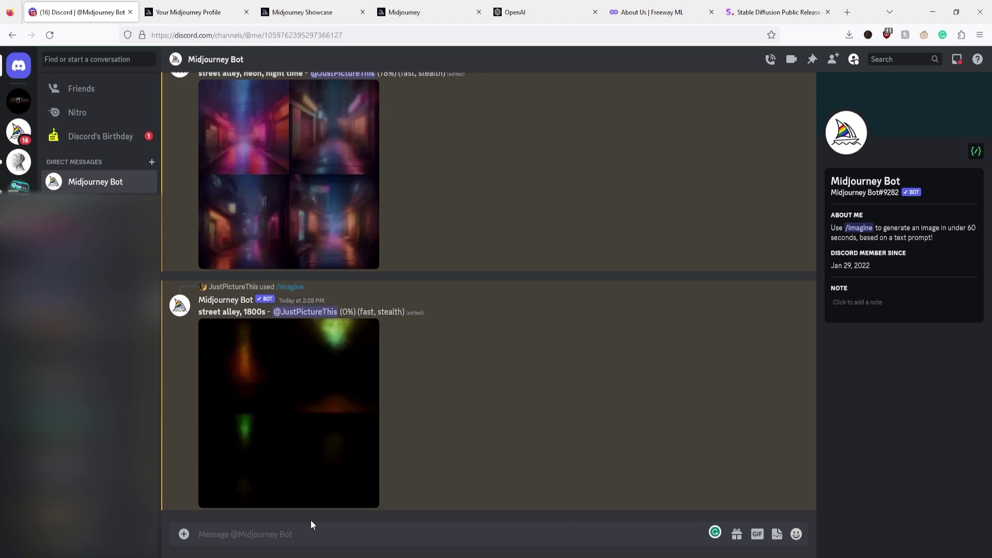
Step: Recall the previous imagine prompt to extend it with an aerial 16:9 shot
key(Up)
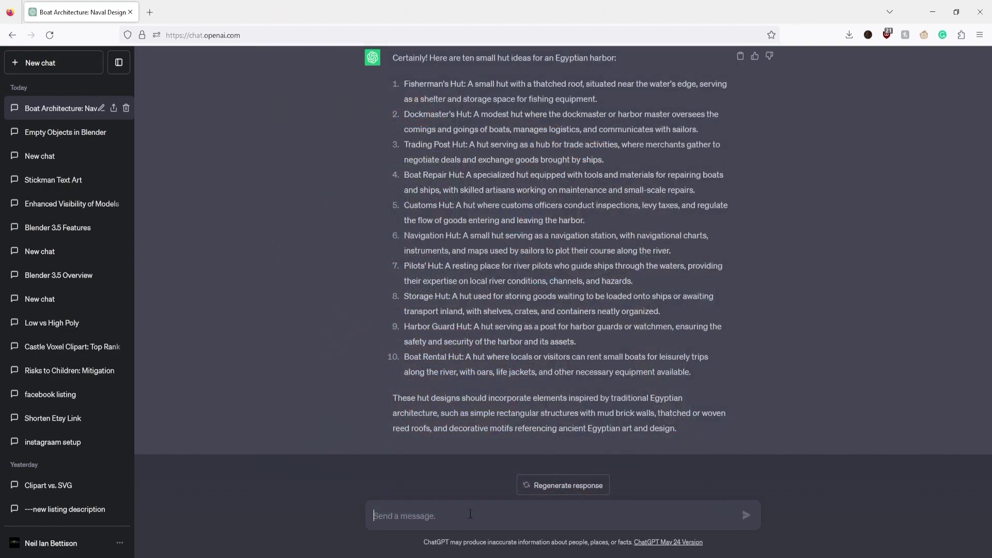
scroll(389, 235, up, 4)
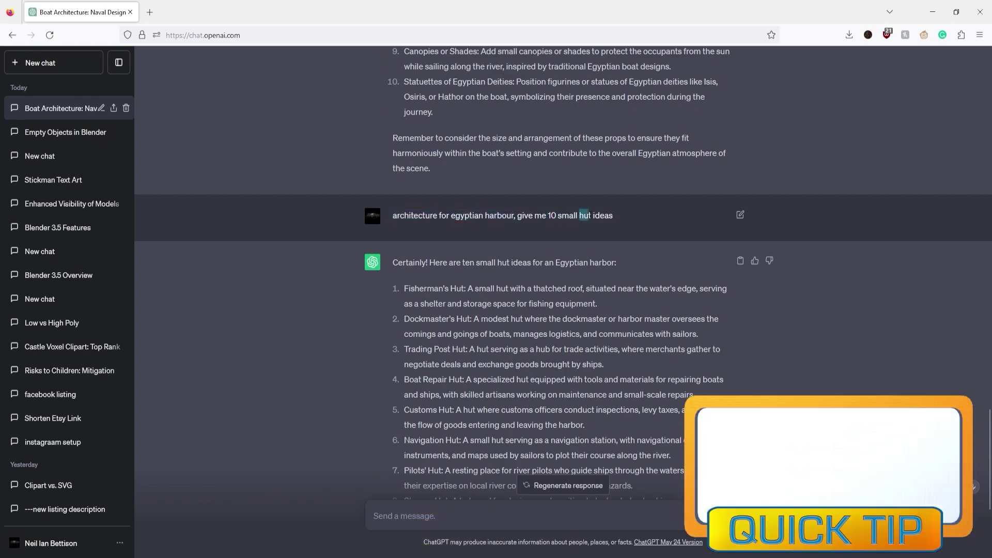
scroll(530, 217, down, 4)
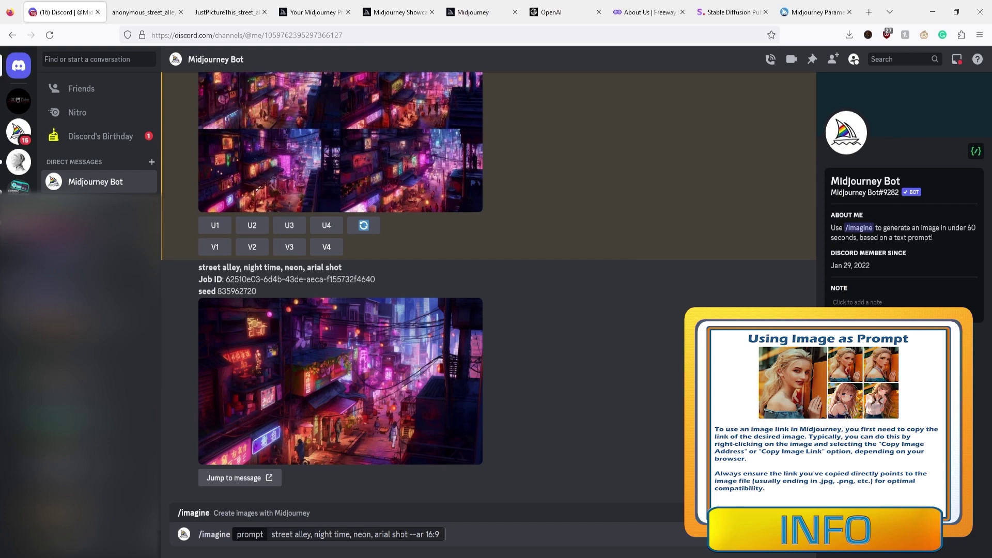
Step: Paste the noodle bowl image link into the prompt and view the 16:9 grid full size
key(ctrl+v)
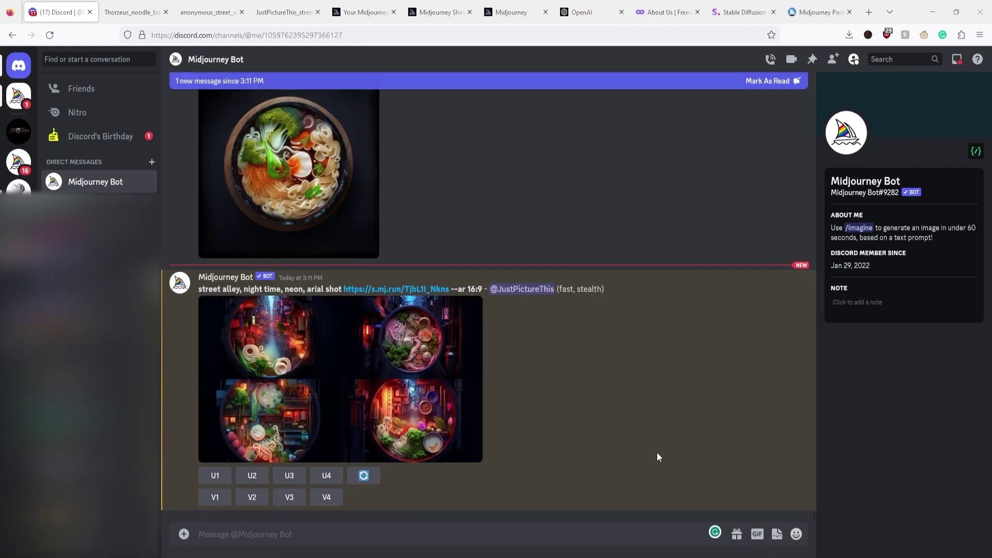
click(318, 292)
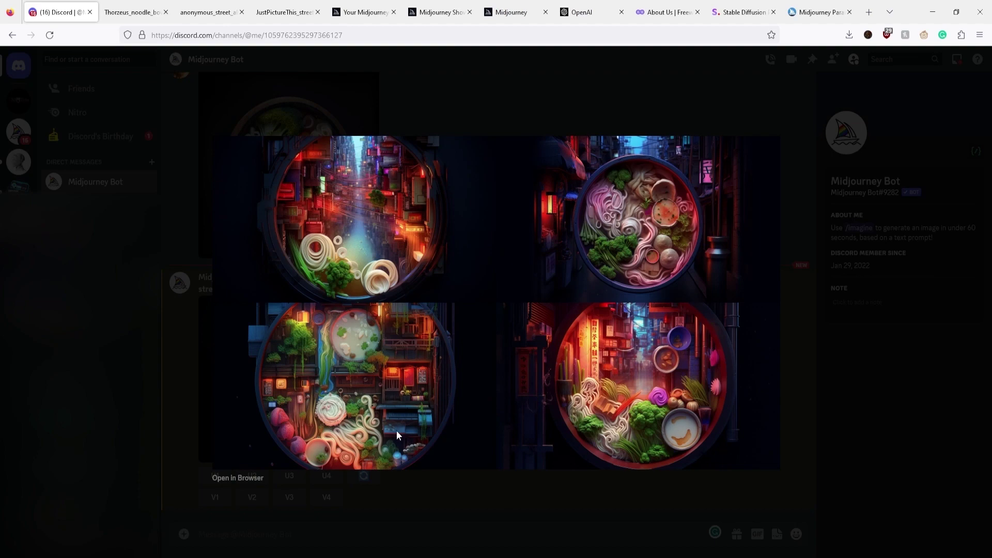
click(175, 328)
scroll(343, 323, up, 10)
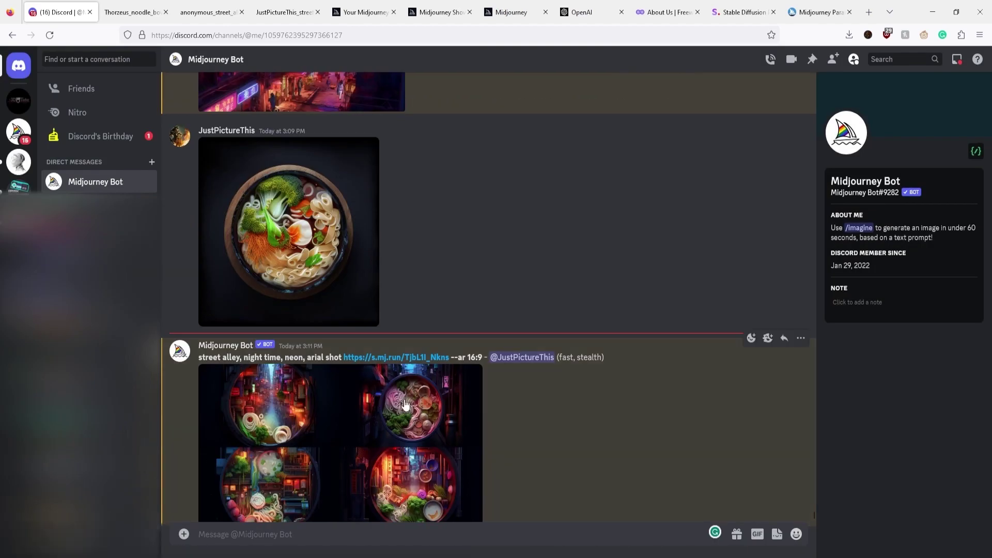
scroll(390, 346, up, 10)
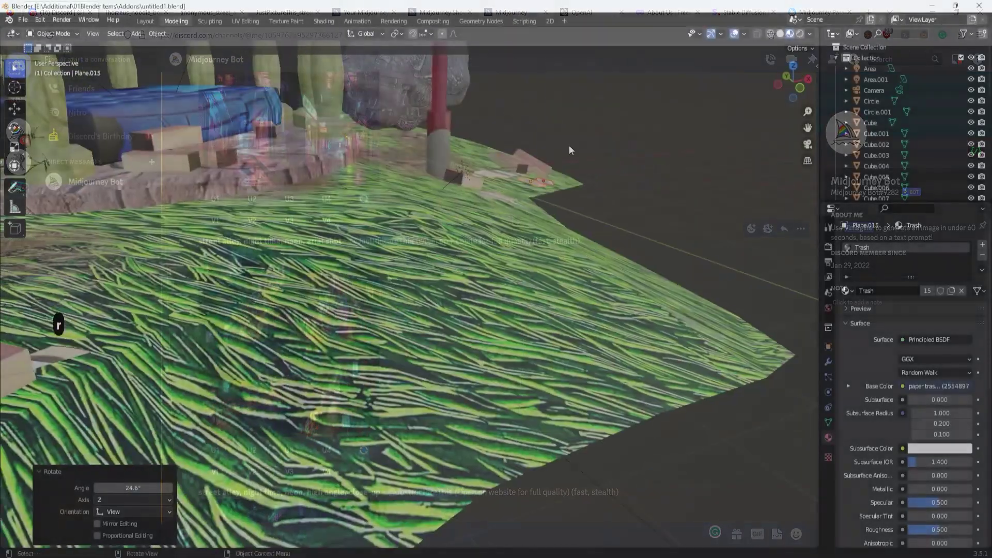
Step: View the Blender scene through the camera, check output resolution settings, and re-render
key(KP_0)
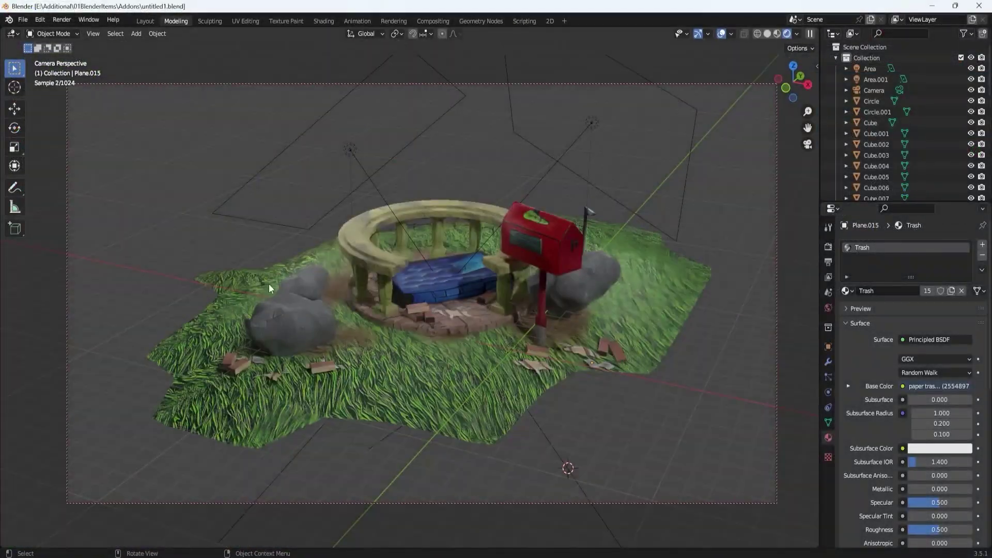
click(828, 246)
click(828, 262)
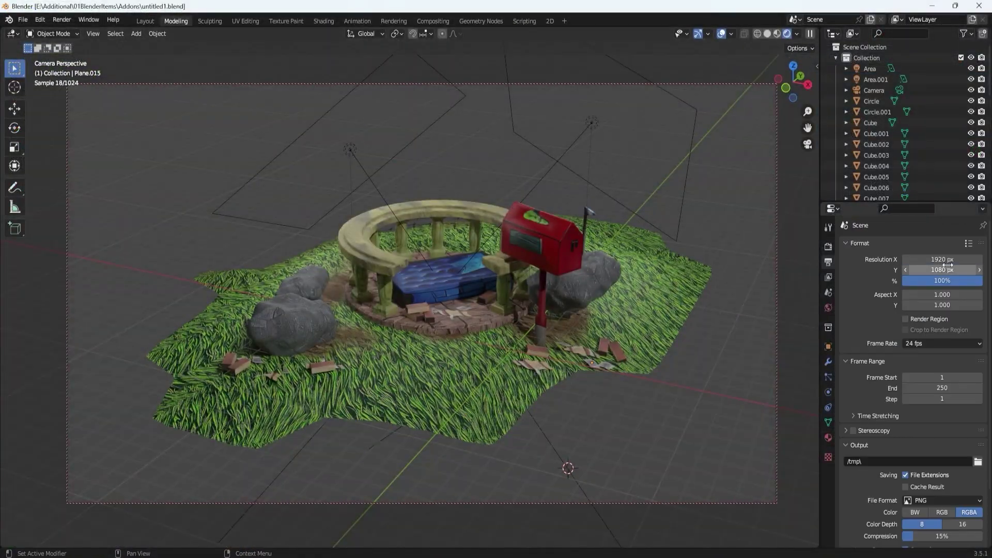
key(F8)
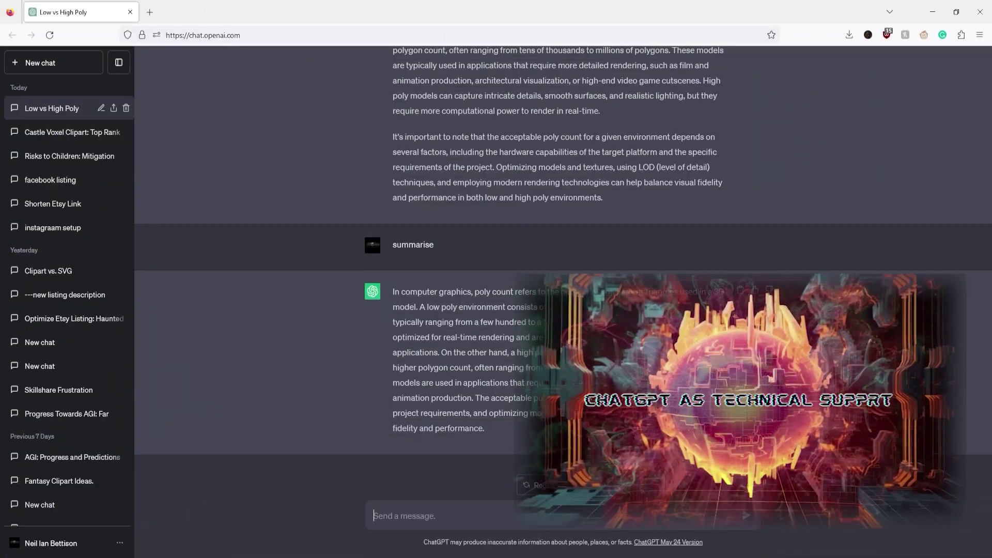
Step: Ask ChatGPT 'blender not able to move object', then follow up with 'expand 2nd point'
text(blender not able to move object)
key(Return)
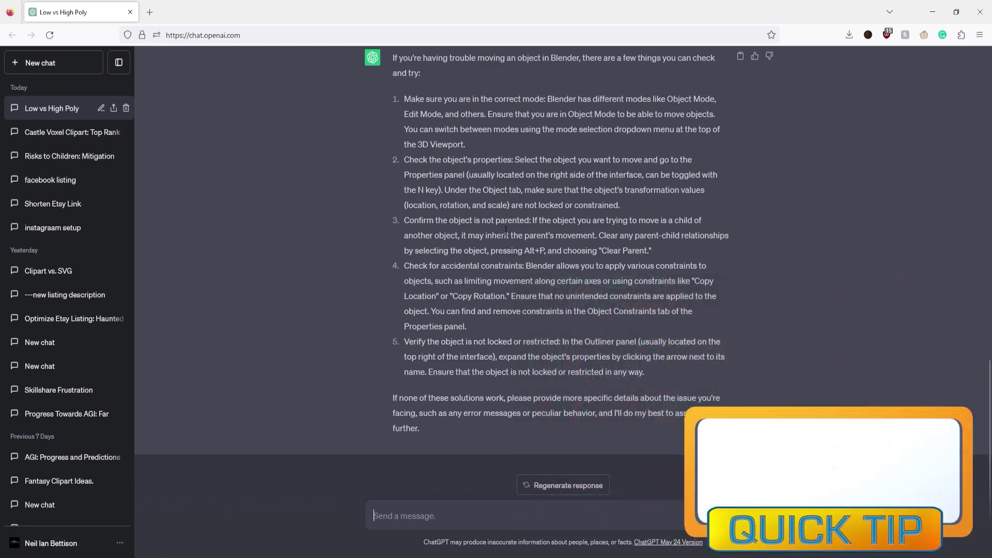
text(expand 2nd point)
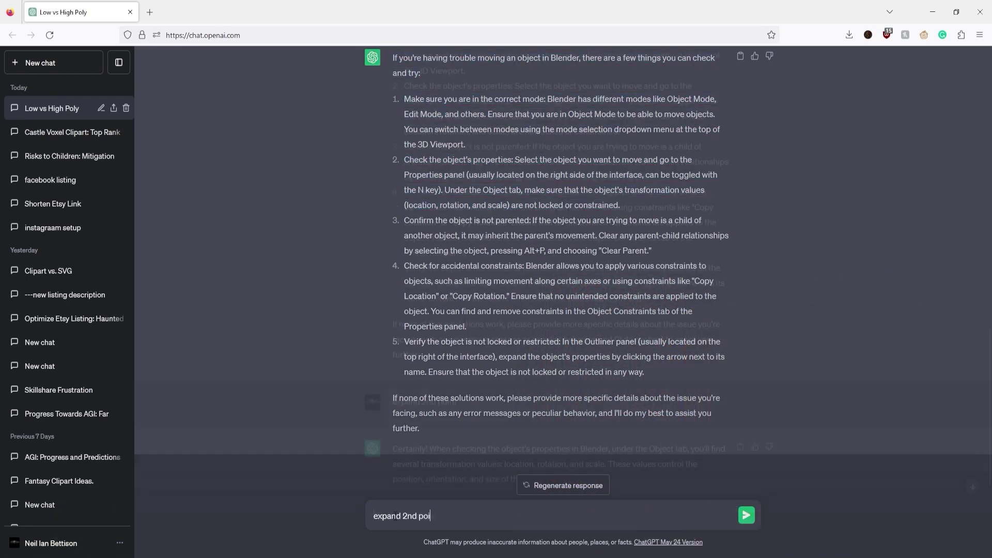
key(Return)
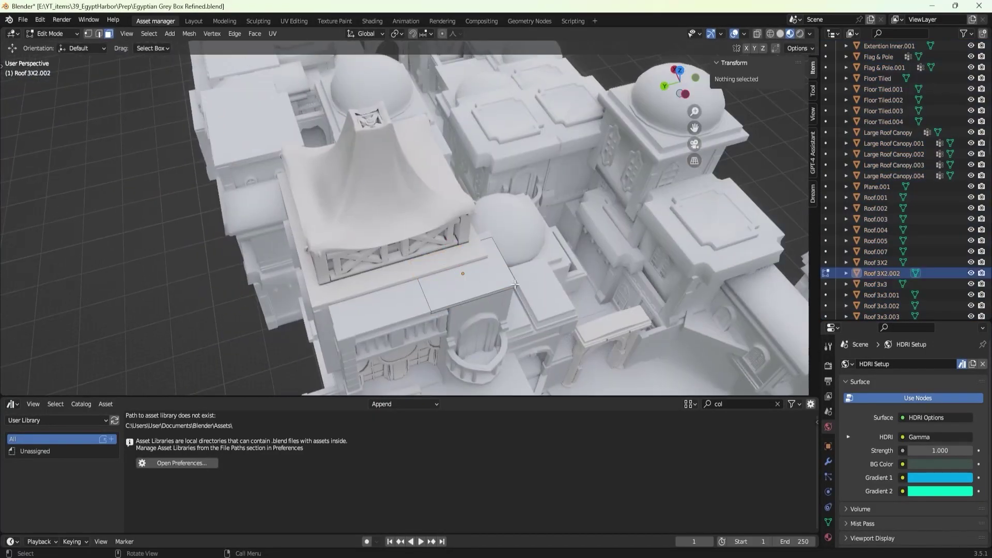
Step: Undo the roof vertex move so its Z returns to 0.071318 m
key(ctrl+z)
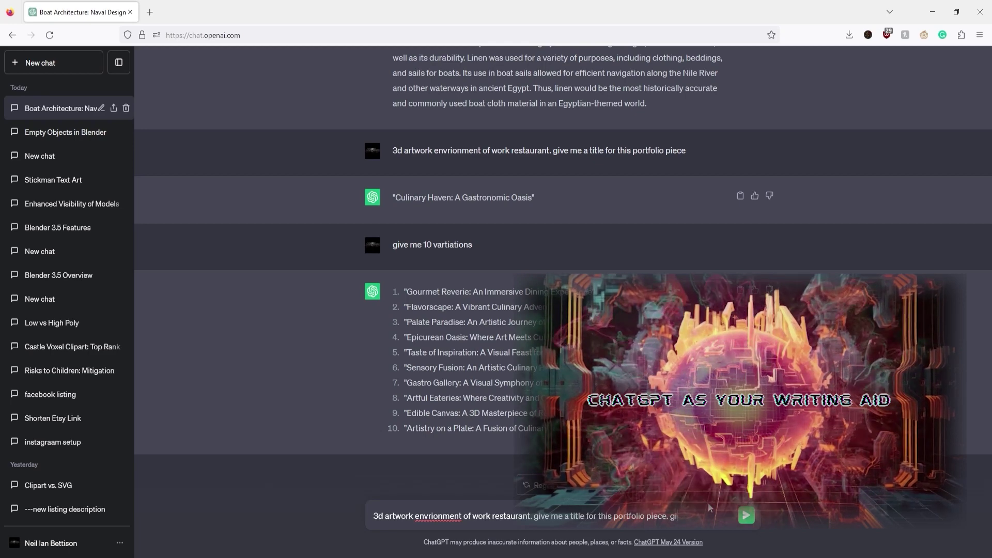
Step: Request a search engine optimised title, then resend the prompt edited to 'wok restaurant'
text(gine optimised)
key(Return)
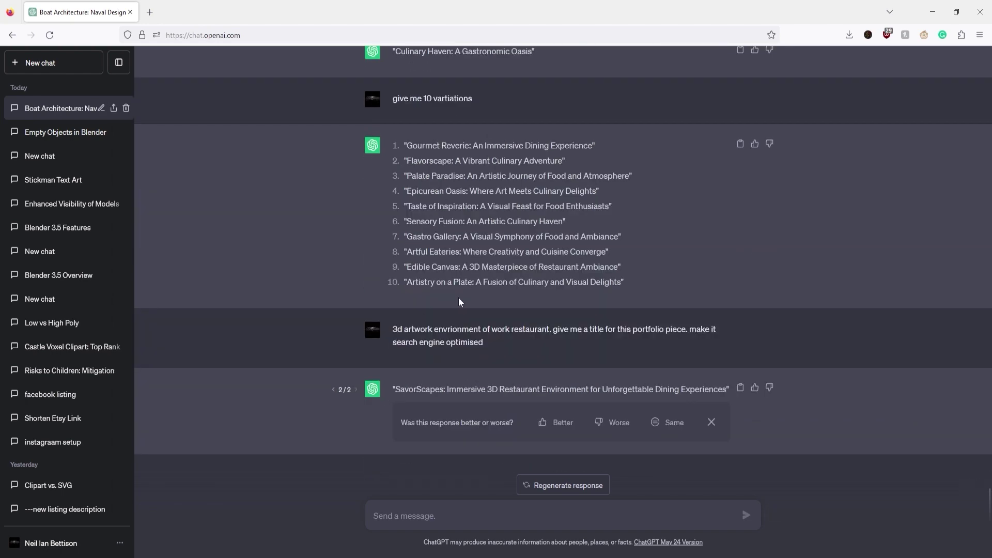
scroll(499, 137, up, 2)
scroll(481, 346, down, 2)
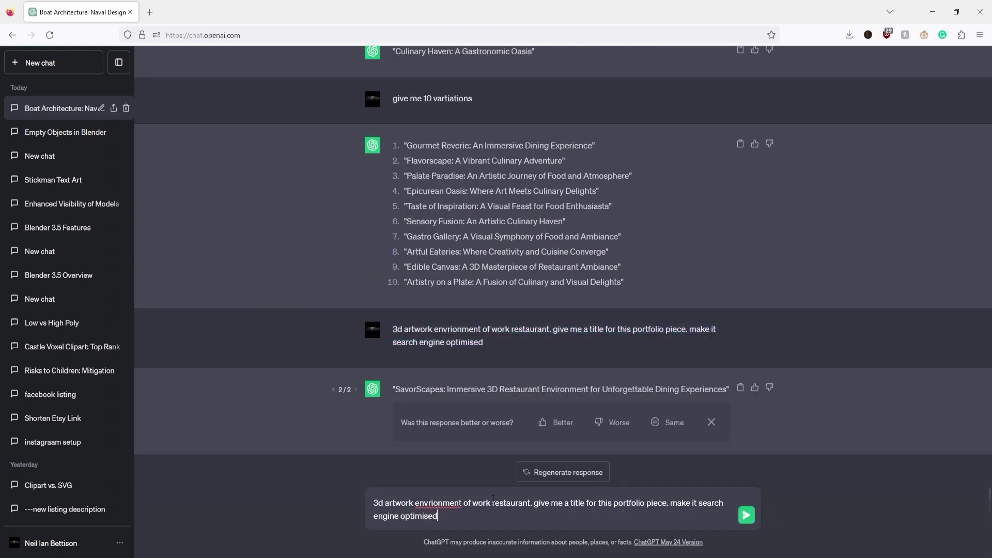
key(Return)
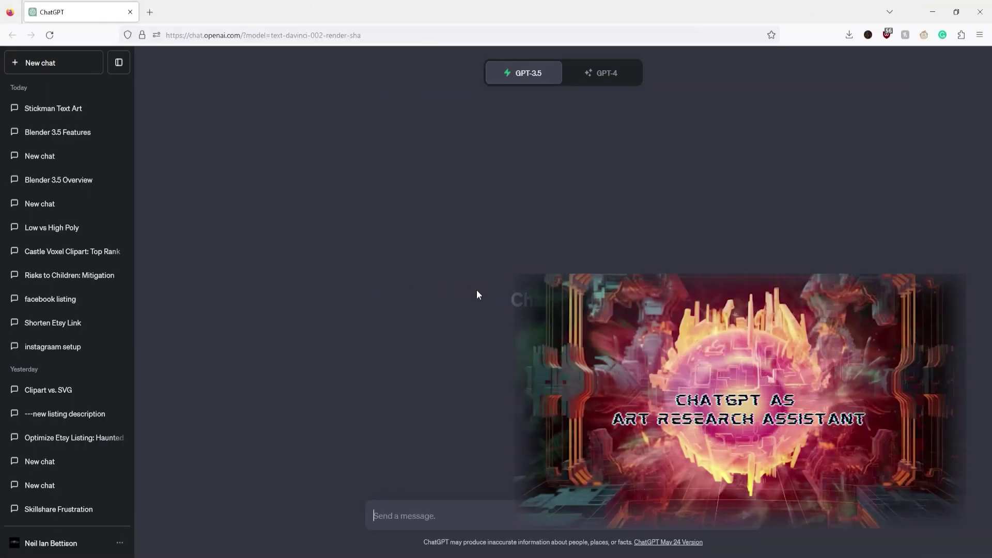
Step: Ask ChatGPT for H.P. Lovecraft inspired artists and Wayne Barlowe similar artwork
text(sci-fi artists)
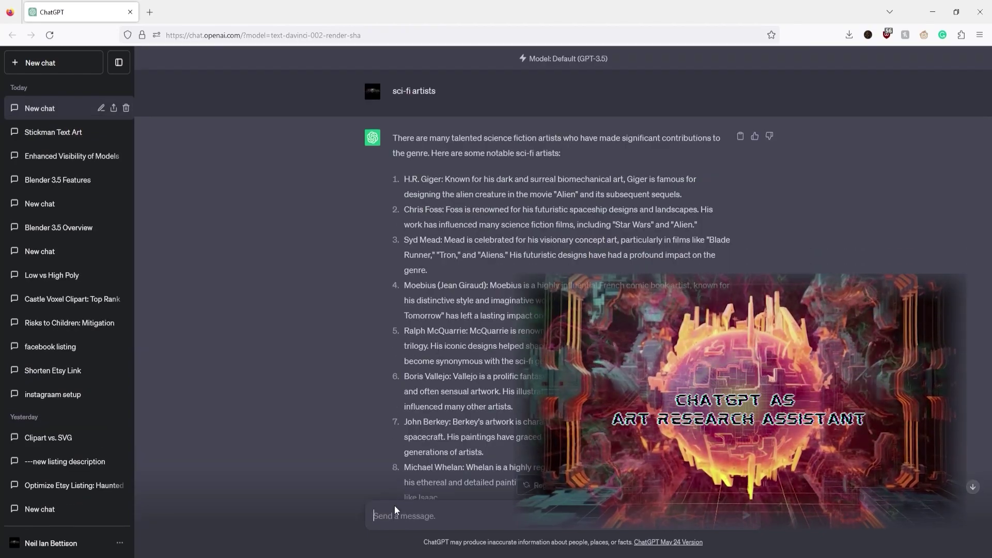
text(h.p. lovecraft inspired artists)
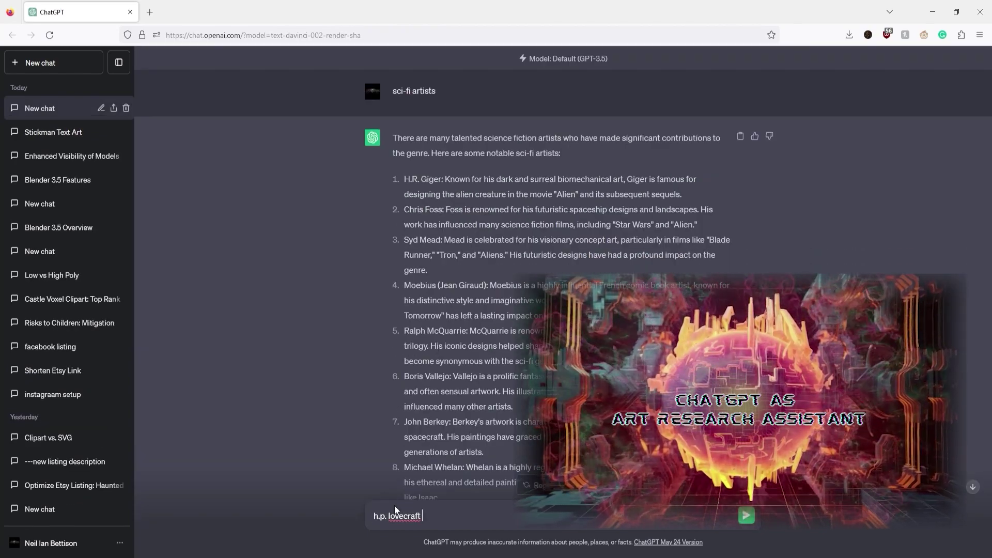
key(Return)
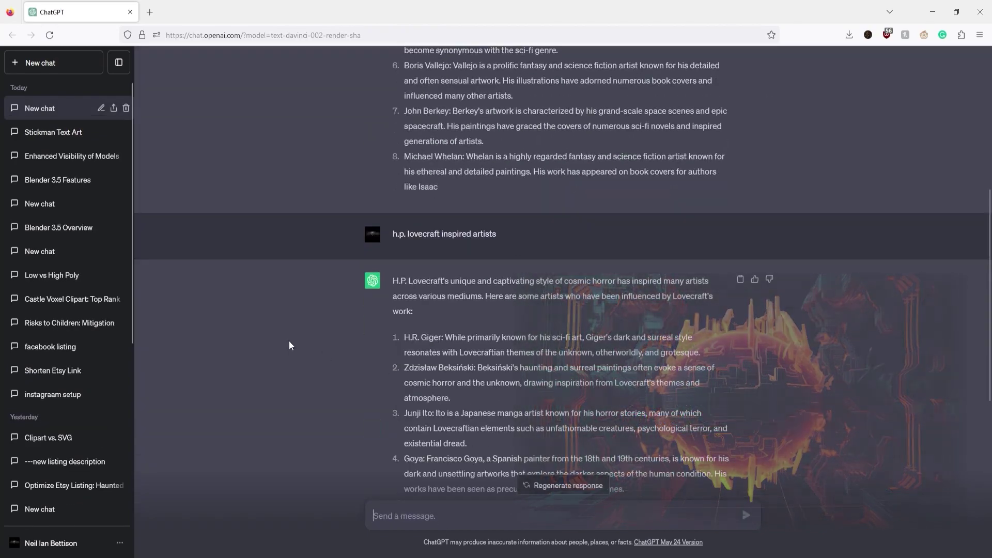
scroll(459, 326, down, 6)
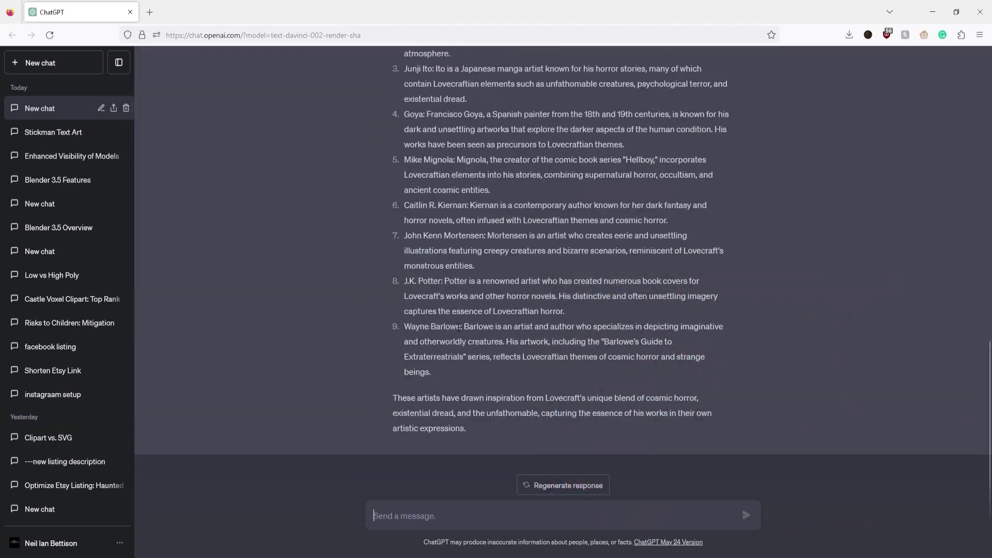
text(Wayne Barlowe similar artwork)
key(Return)
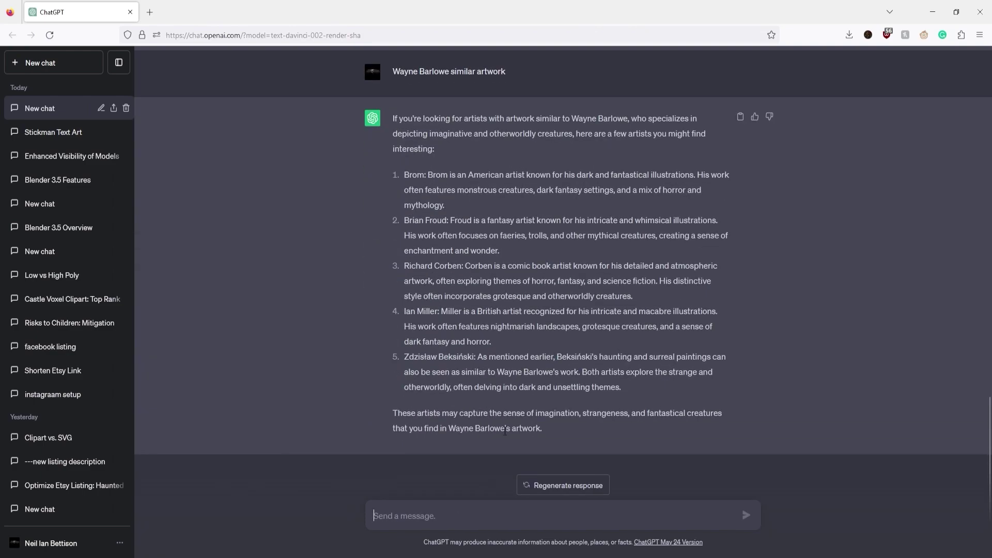
Step: Regenerate the 1920s American artists answer, request a work summary, and send the low-angle artwork question
click(566, 485)
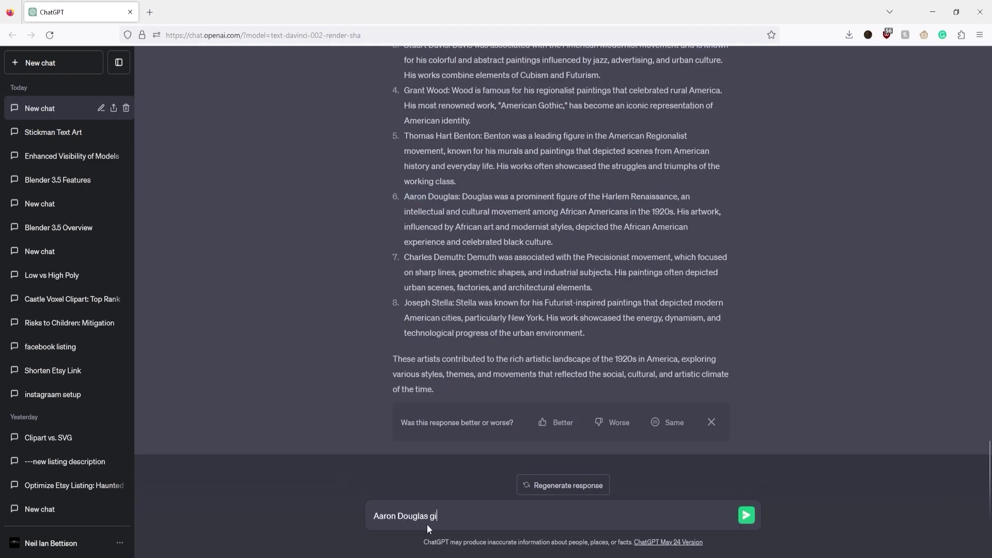
text(ve summary of work)
key(Return)
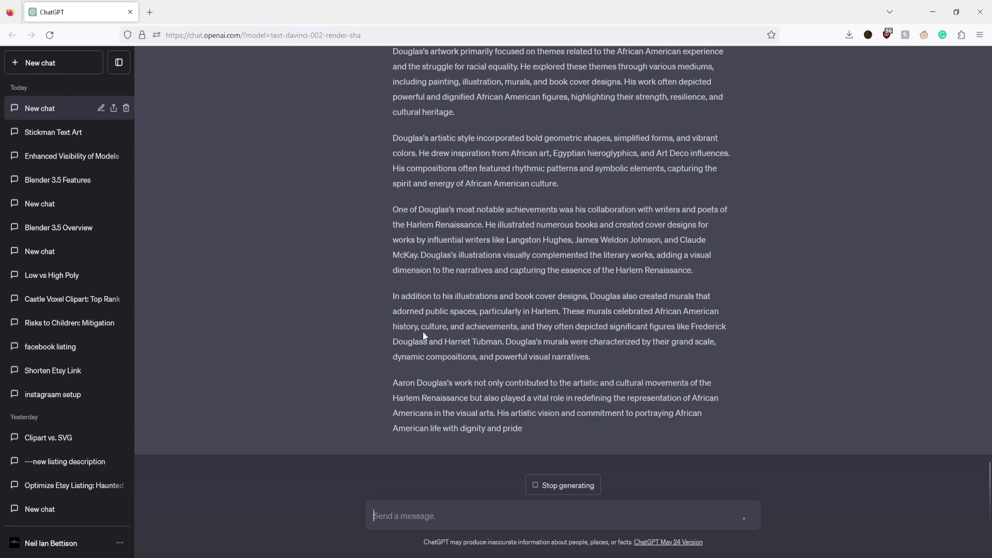
scroll(464, 363, up, 3)
scroll(471, 371, up, 5)
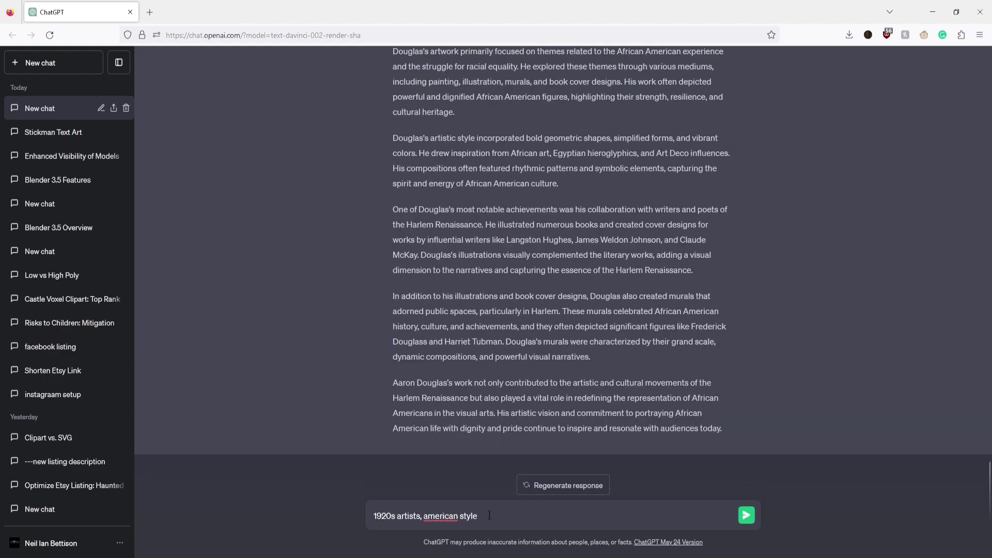
text(angle artwork)
key(Return)
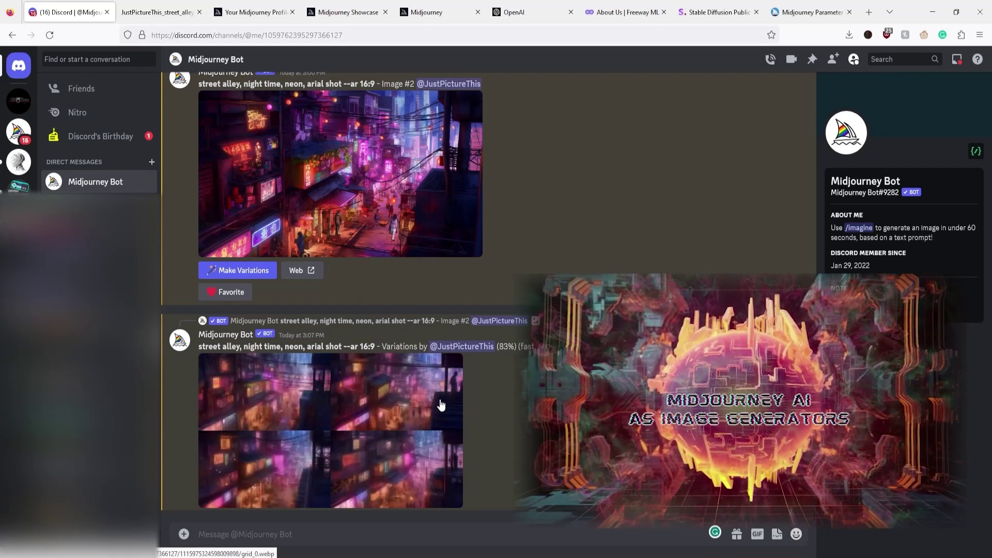
scroll(441, 404, up, 3)
Step: Add an envelope reaction to the image message
click(801, 187)
click(716, 191)
text(env)
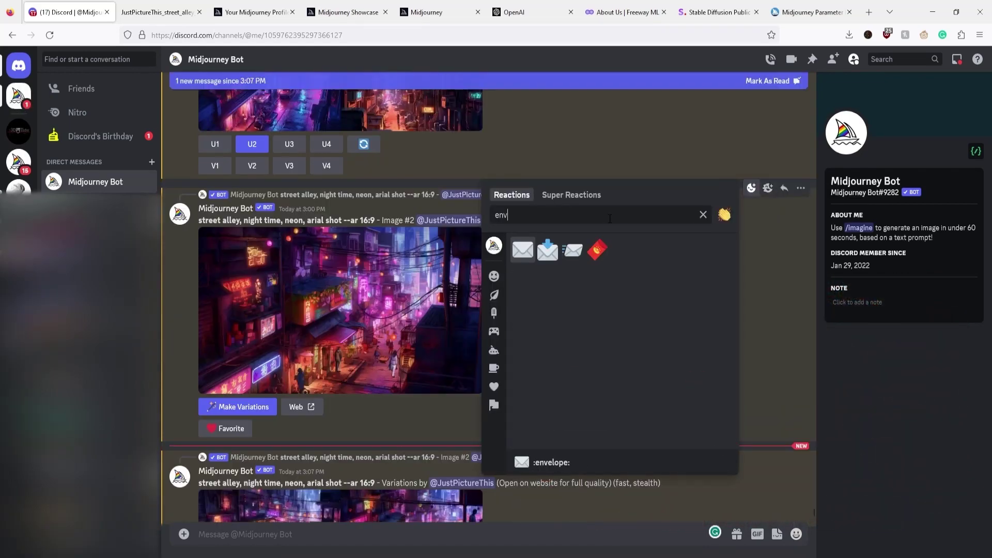
key(Return)
scroll(270, 309, down, 10)
scroll(265, 379, up, 2)
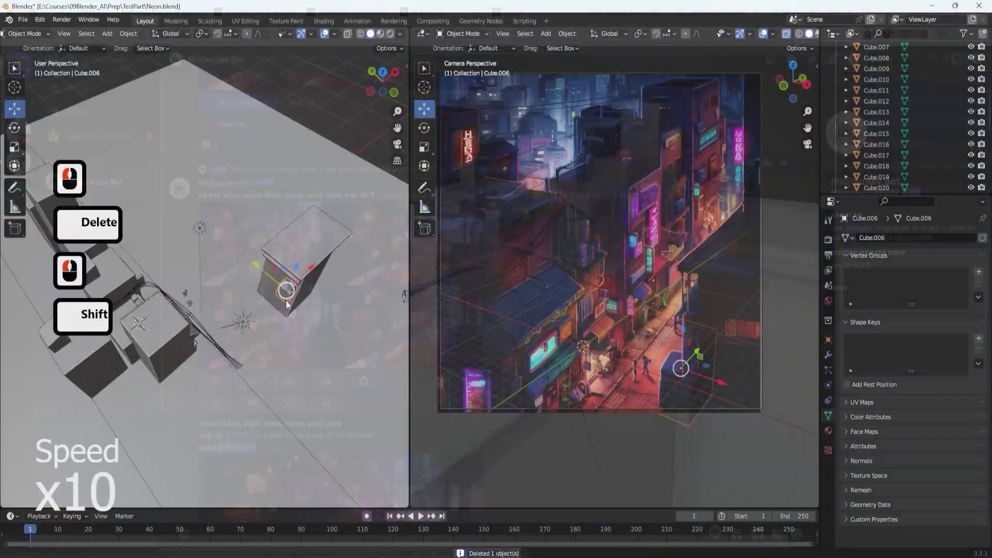
Step: Duplicate a building block, resize it and move it into place along Y
key(shift+d)
key(s)
shift+middle_drag(269, 220, 279, 222)
key(g)
key(y)
click(263, 226)
key(KP_0)
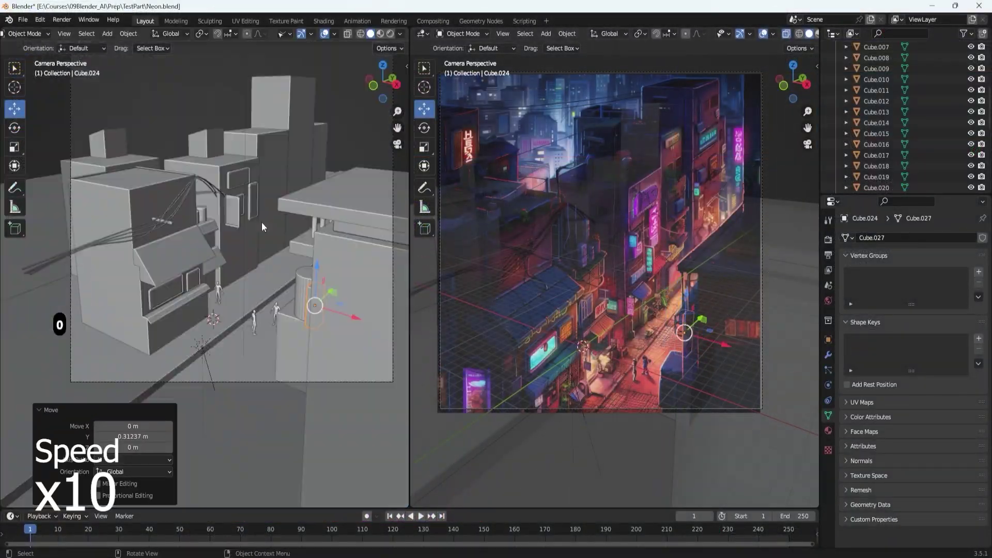
click(328, 287)
Step: Add a Bevel modifier to the cylinder with Amount 0.03 m and Angle 46°
middle_drag(258, 258, 279, 243)
click(269, 259)
click(911, 238)
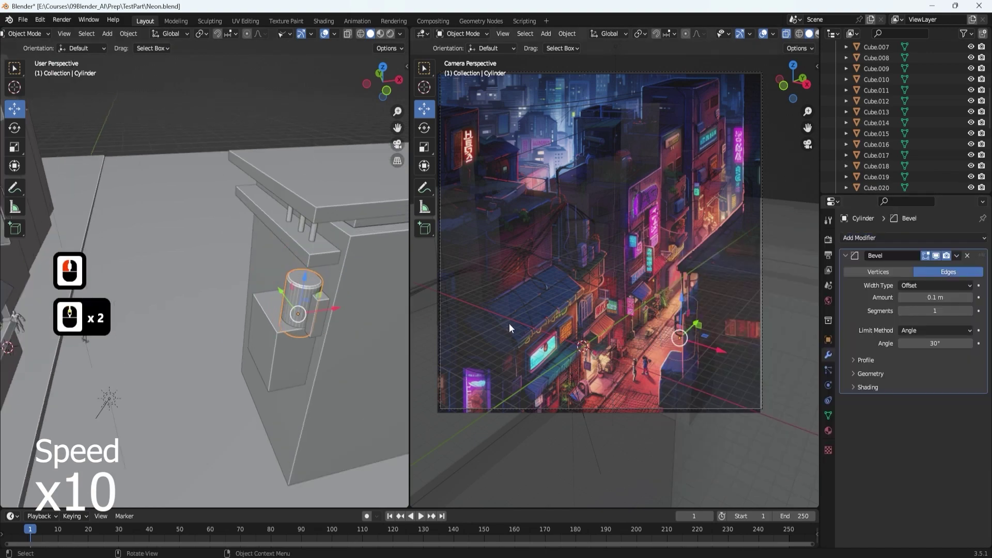
double_click(935, 297)
key(BackSpace)
text(0.03)
key(Return)
click(970, 343)
scroll(250, 291, down, 5)
Step: Copy the cylinder's bevel modifier onto the surrounding building cubes
shift+click(217, 336)
shift+click(230, 266)
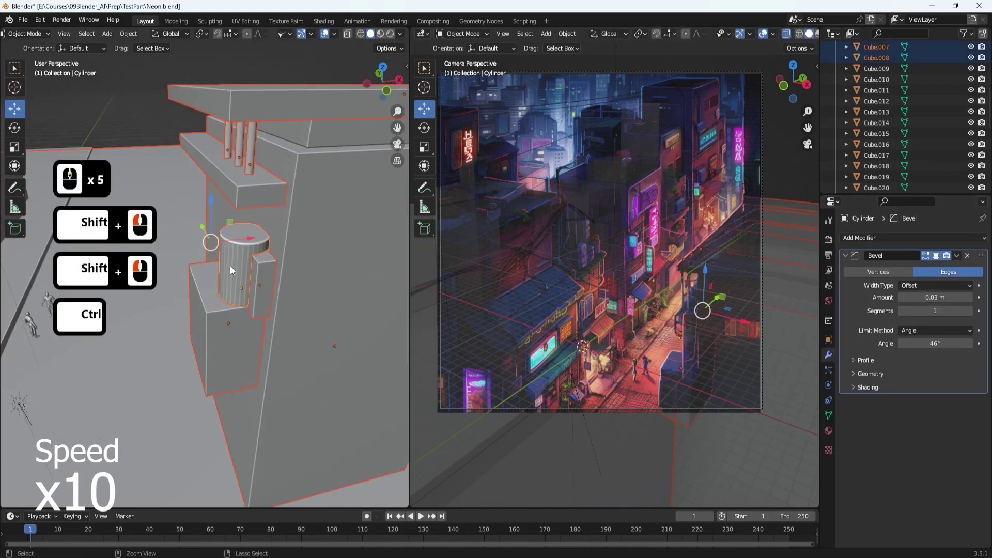
click(190, 360)
scroll(272, 295, down, 3)
Step: Select a building wall block and enter Edit Mode
shift+middle_drag(272, 295, 248, 289)
scroll(221, 312, up, 4)
click(327, 237)
key(Tab)
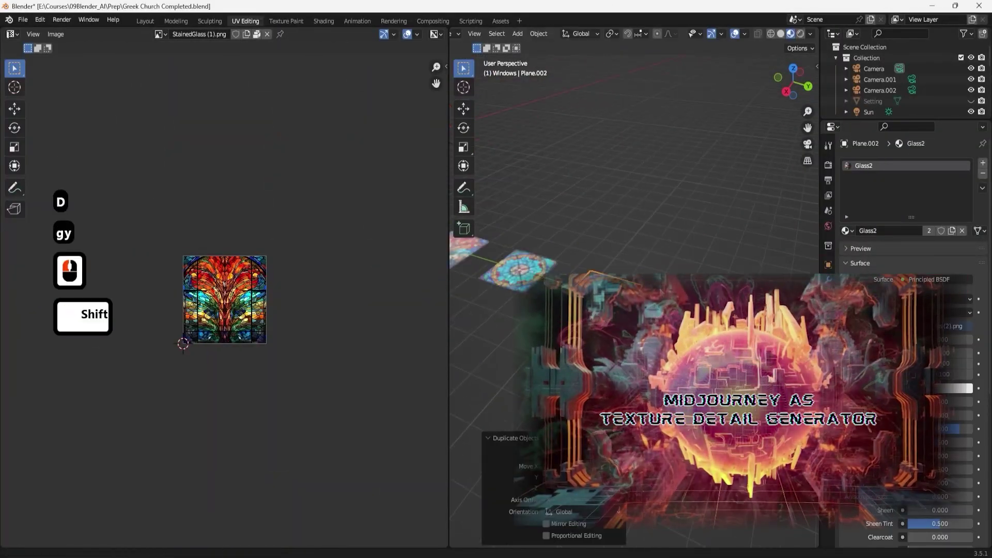
Step: Bevel the square stained-glass plane's vertices into a rounded circular window
key(Tab)
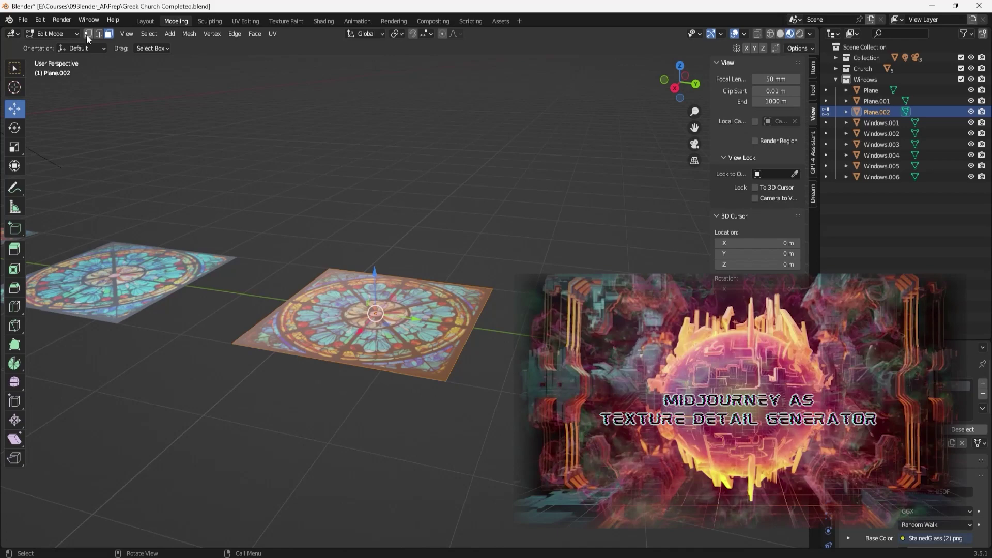
click(88, 34)
shift+middle_drag(362, 331, 392, 346)
key(ctrl+shift+b)
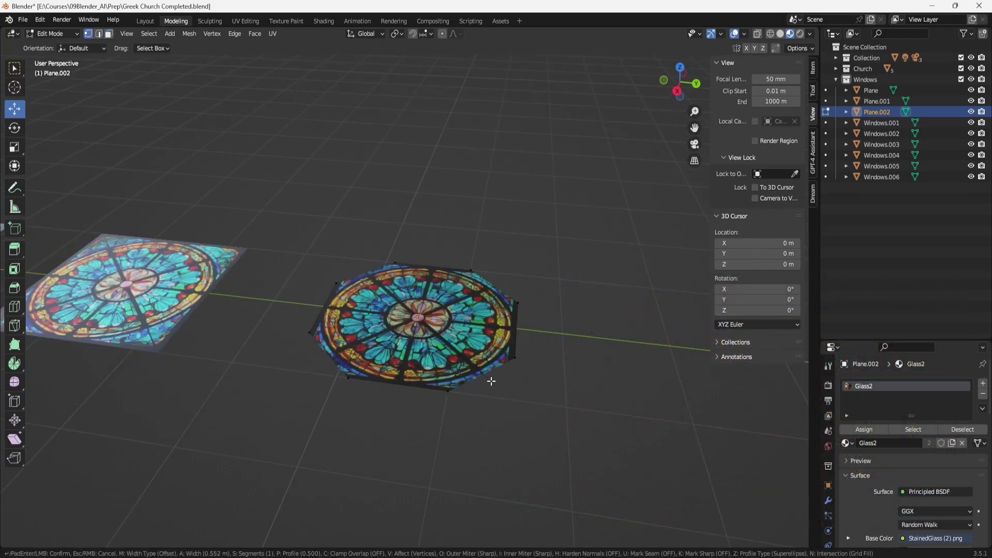
click(176, 393)
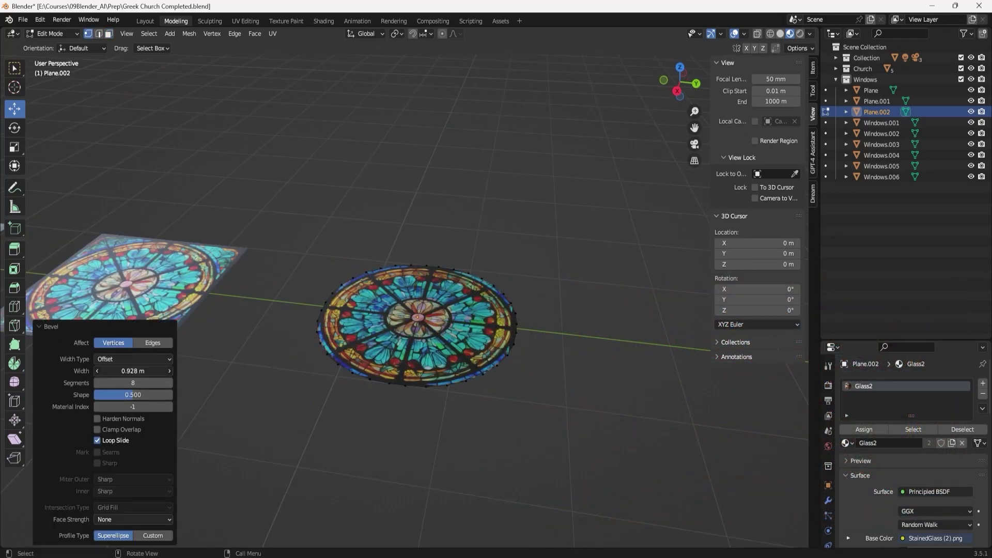
key(Tab)
Step: Apply rotation and scale to the arch's stained-glass pane and resize it to fit
scroll(433, 280, down, 4)
scroll(499, 366, up, 5)
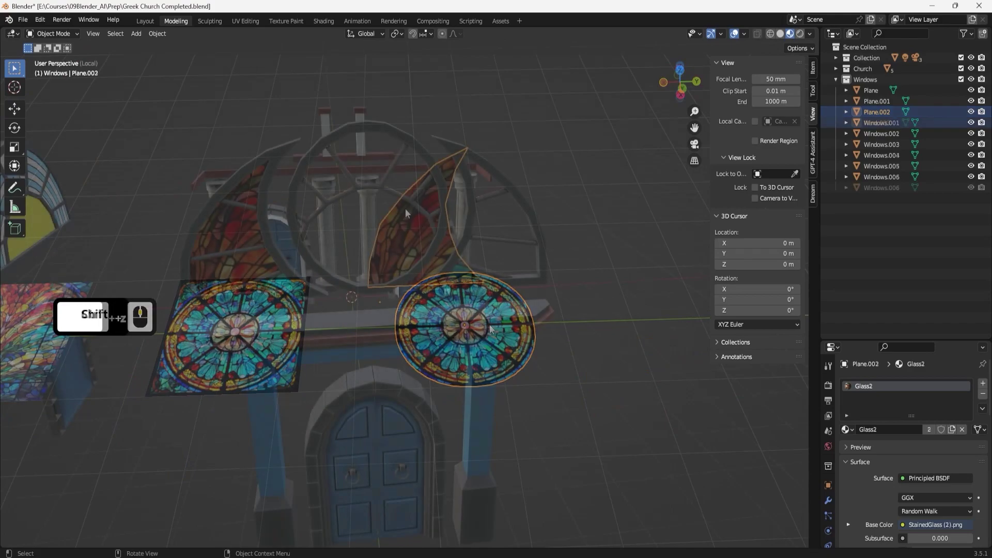
click(417, 226)
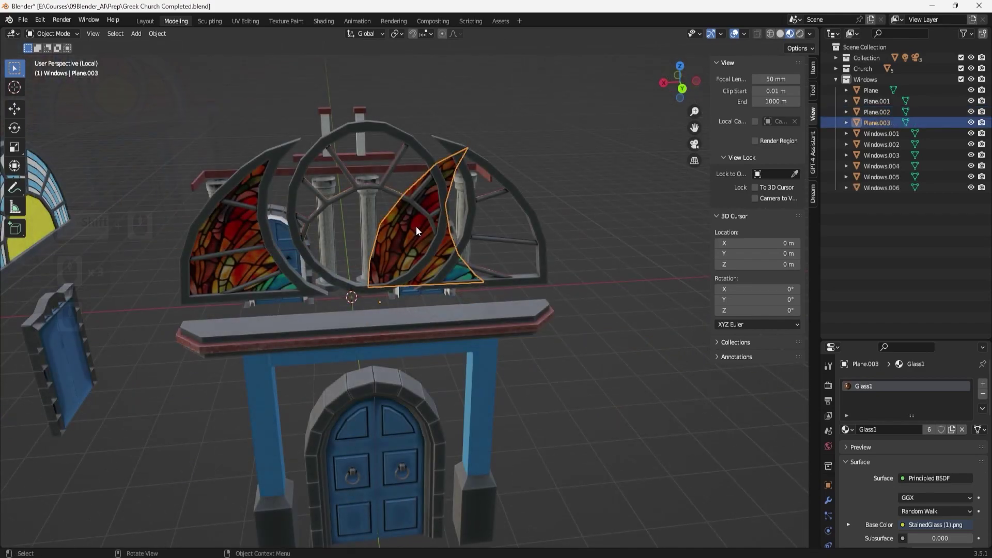
key(ctrl+a)
click(398, 274)
key(s)
click(562, 224)
Step: Inspect the church facade up close and select one of its windows
middle_drag(562, 224, 666, 464)
scroll(476, 421, down, 6)
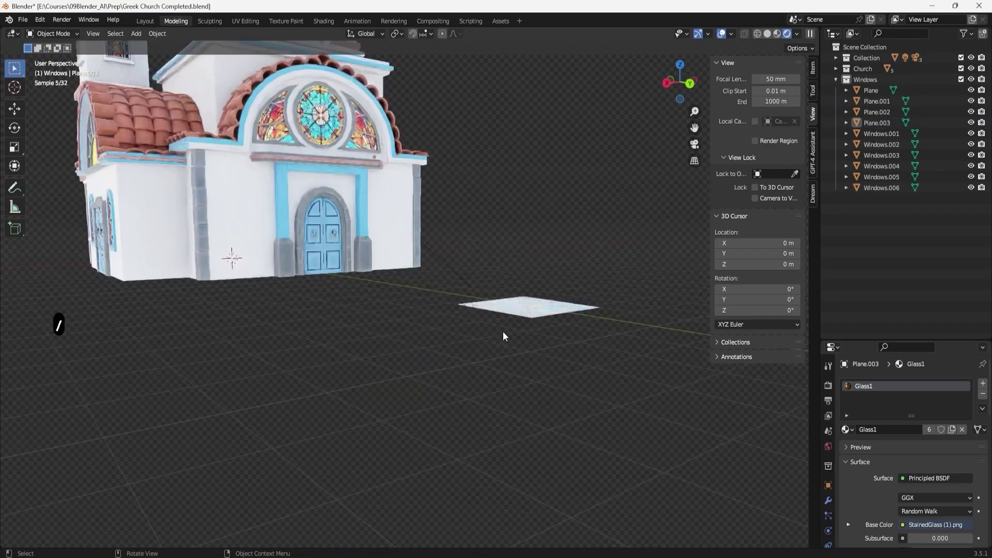
shift+middle_drag(503, 336, 413, 206)
scroll(413, 206, up, 5)
scroll(513, 223, down, 5)
middle_drag(401, 166, 464, 258)
scroll(514, 223, up, 3)
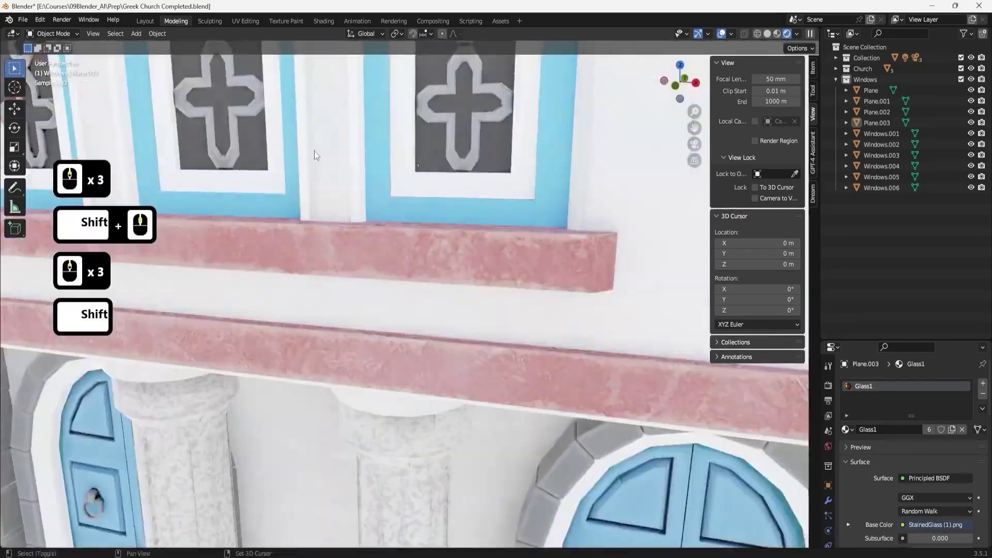
scroll(465, 258, down, 3)
click(404, 289)
scroll(426, 315, up, 4)
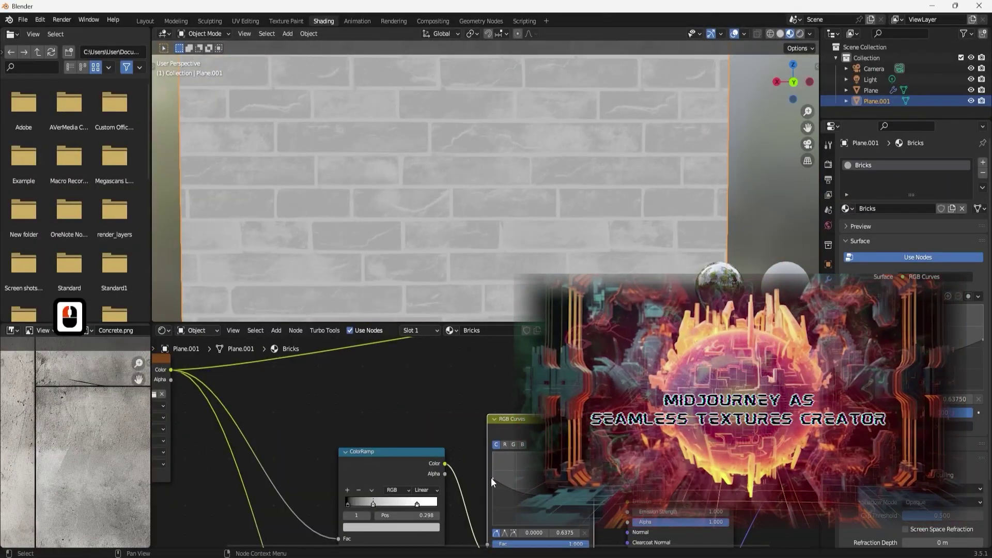
Step: Invert the RGB Curves to darken the bricks and reconnect the Principled BSDF to the output
drag(491, 481, 494, 477)
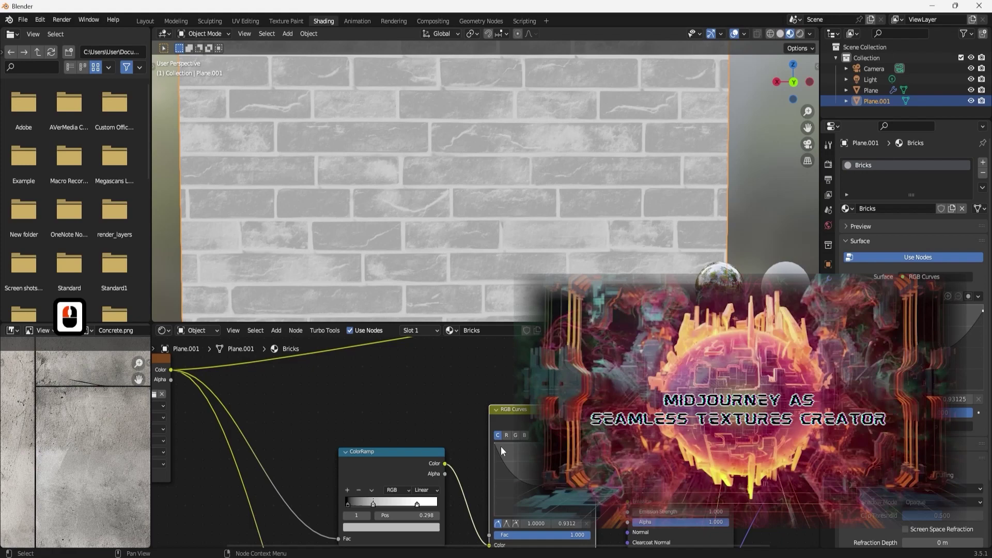
shift+middle_drag(532, 313, 365, 161)
ctrl+shift+click(609, 369)
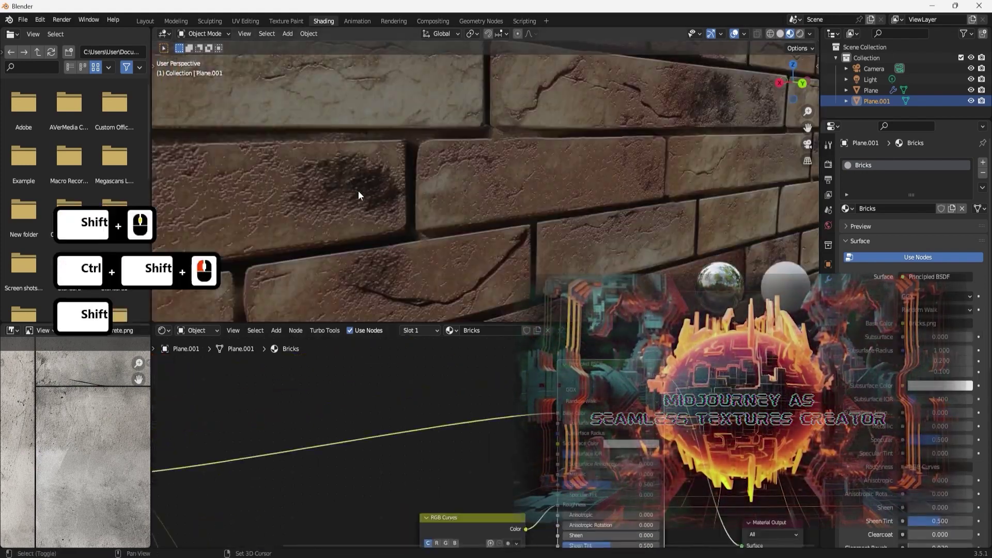
scroll(401, 166, up, 3)
ctrl+shift+click(465, 530)
shift+middle_drag(427, 538, 413, 429)
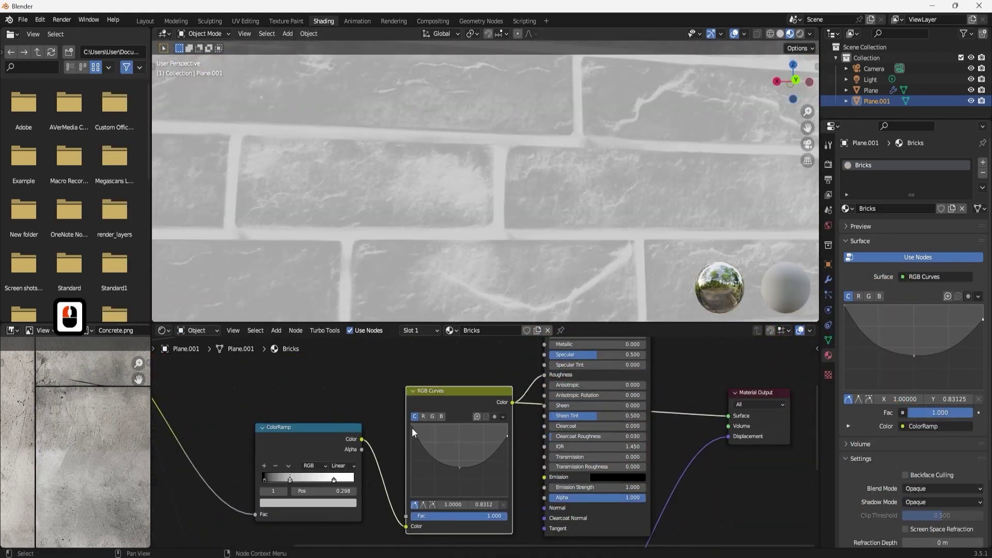
drag(507, 427, 506, 500)
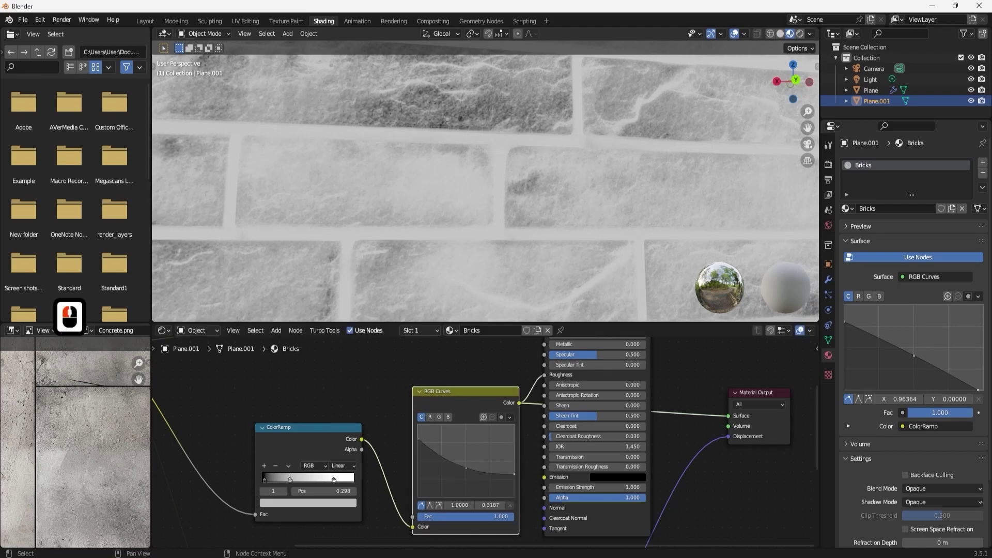
ctrl+shift+click(594, 372)
middle_drag(531, 205, 413, 170)
Step: Rotate the graffiti plane 90° on X and slide it along Y onto the brick wall
shift+middle_drag(516, 424, 474, 382)
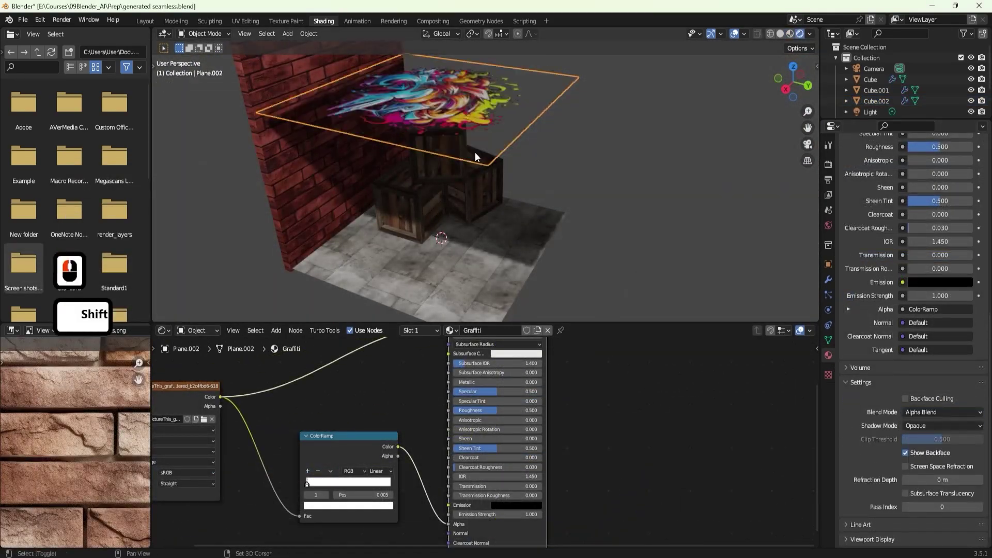
middle_drag(475, 157, 588, 101)
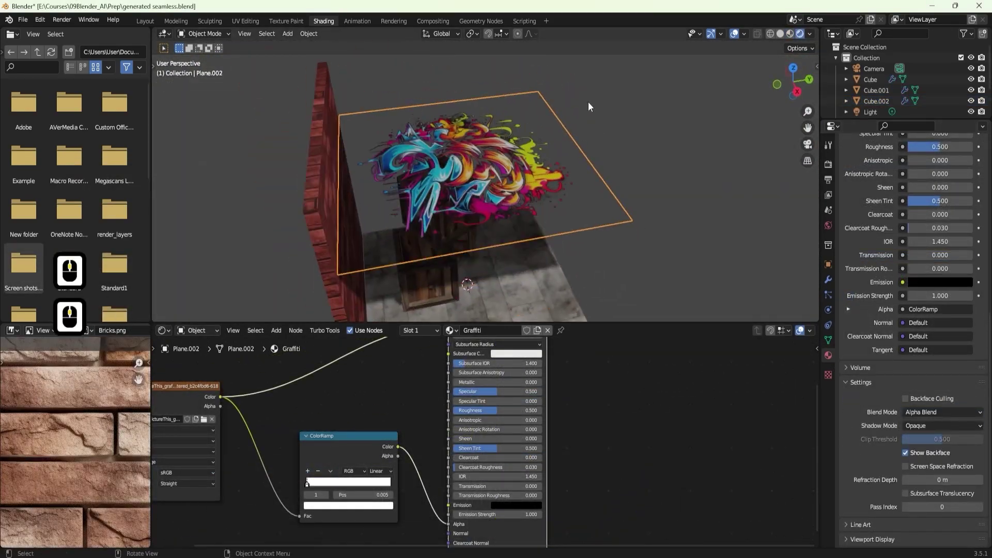
text(rx90)
key(Return)
middle_drag(530, 88, 438, 140)
key(g)
key(y)
click(442, 184)
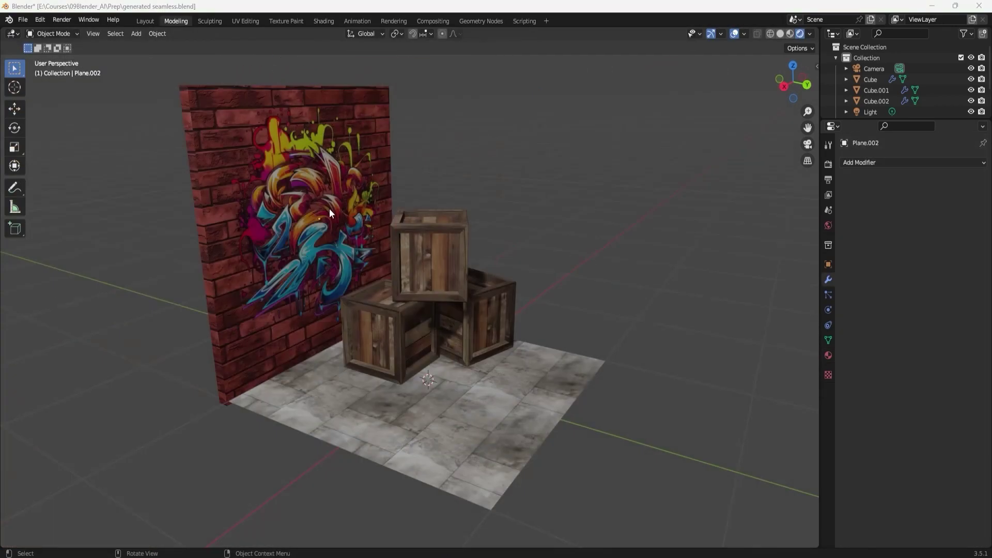
scroll(310, 238, up, 2)
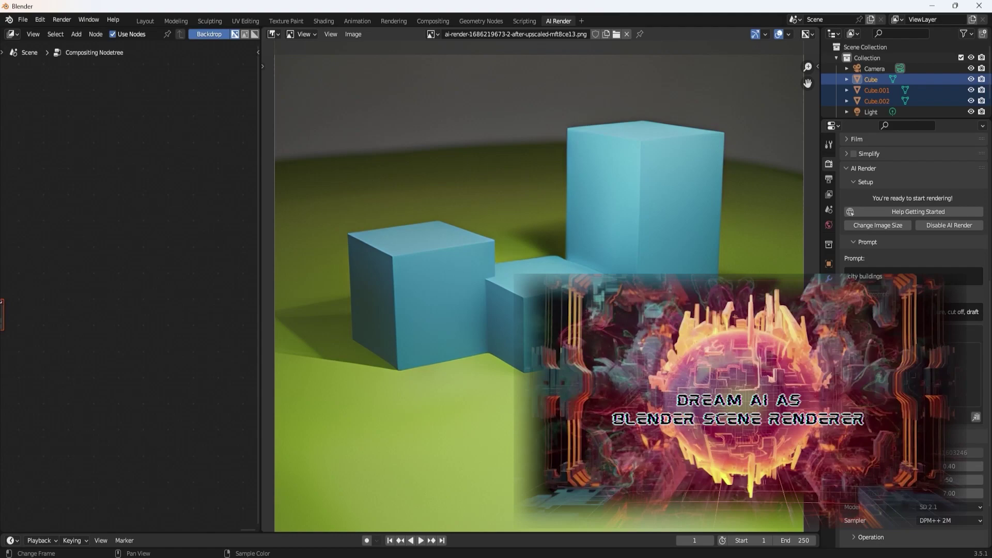
Step: Return to Object Mode and render the blue block buildings with AI Render via F12
scroll(912, 310, down, 4)
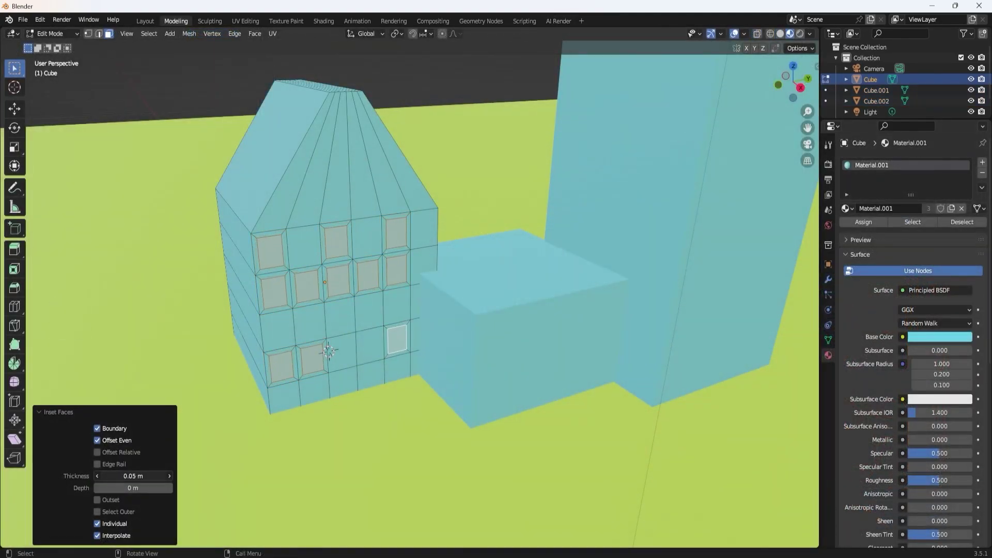
middle_drag(289, 331, 377, 299)
key(Tab)
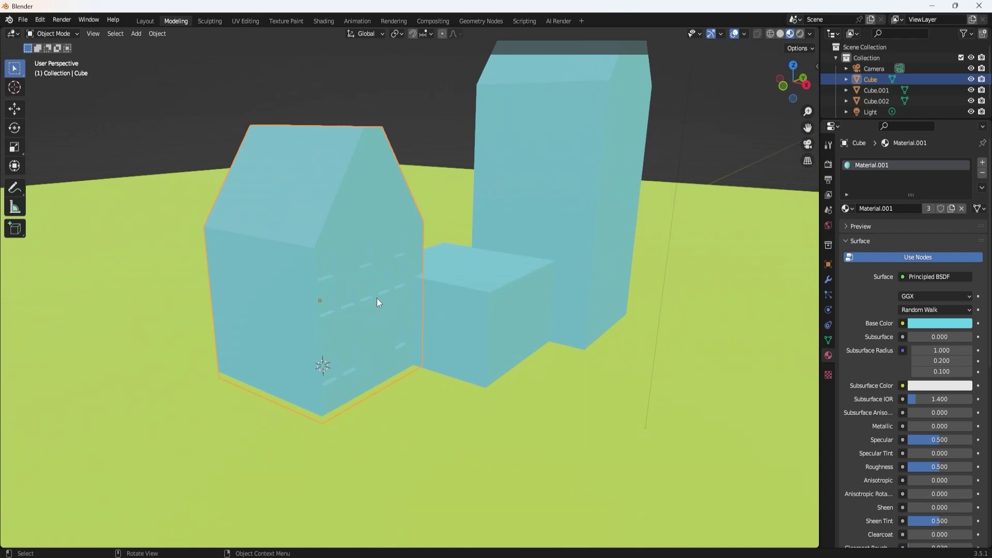
scroll(377, 298, down, 5)
key(F12)
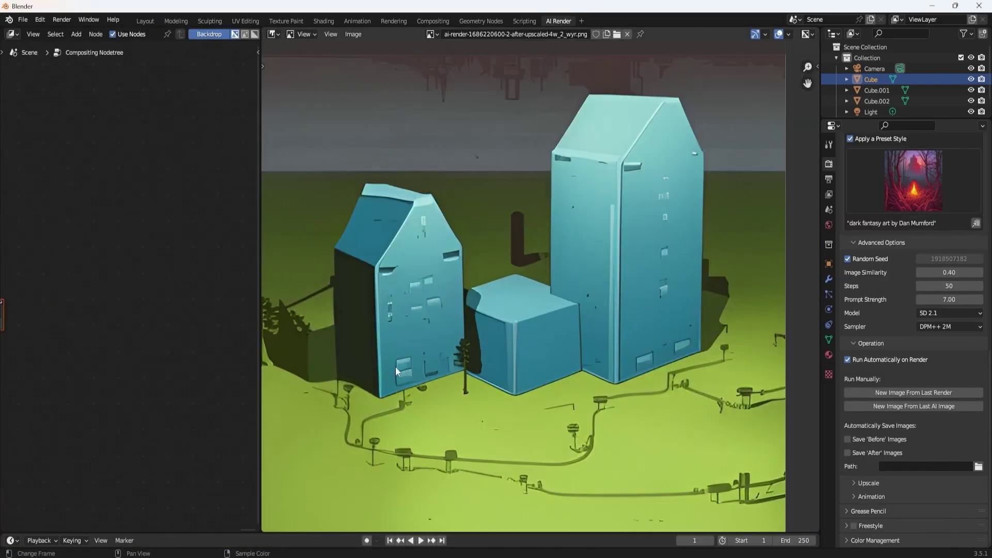
scroll(395, 367, down, 3)
scroll(465, 321, up, 2)
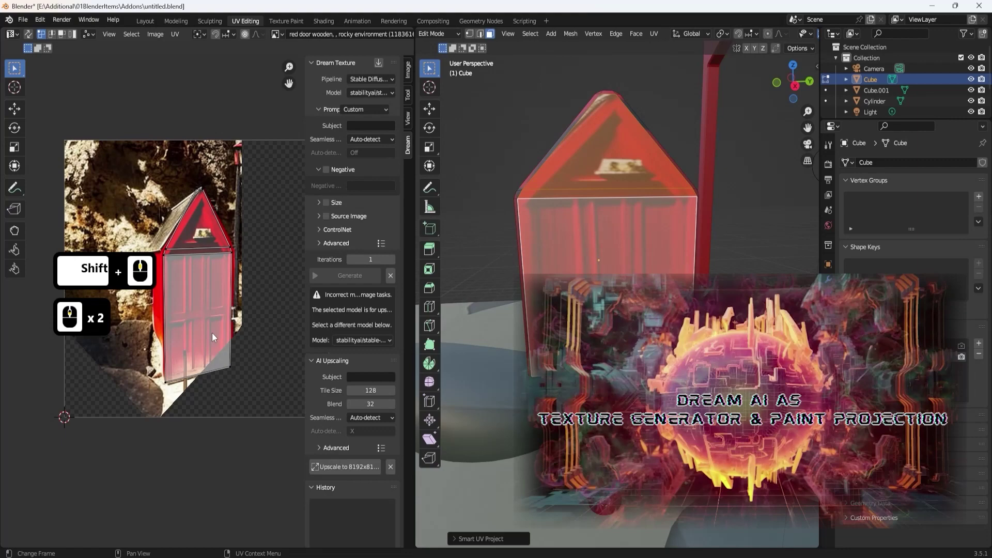
Step: Change the subject prompt to 'red door wooden, stylized' and project it onto the mailbox
double_click(789, 125)
key(End)
key(ctrl+shift+Left)
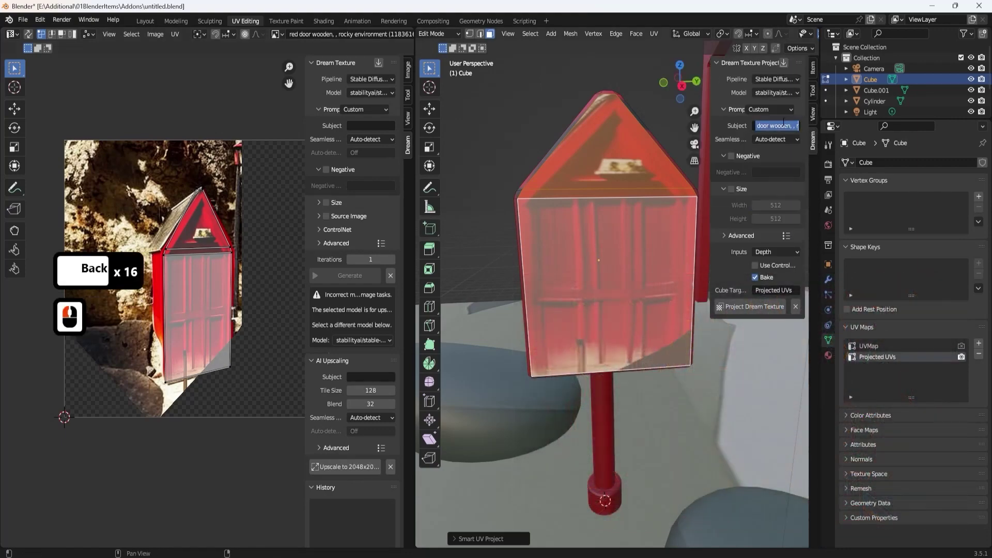
click(738, 308)
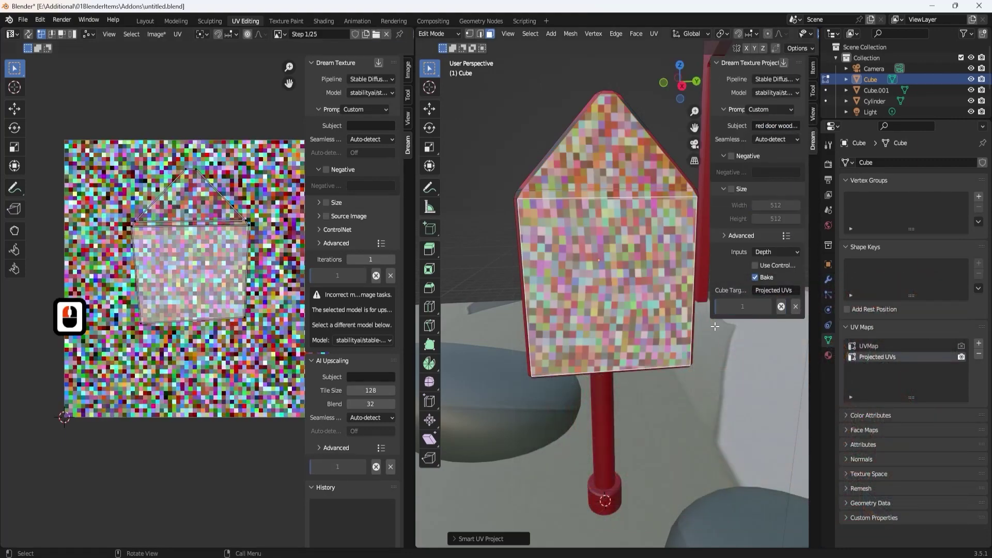
Step: Deselect the mailbox faces, return to Object Mode and centre the mailbox in view
scroll(260, 330, up, 4)
scroll(215, 302, down, 2)
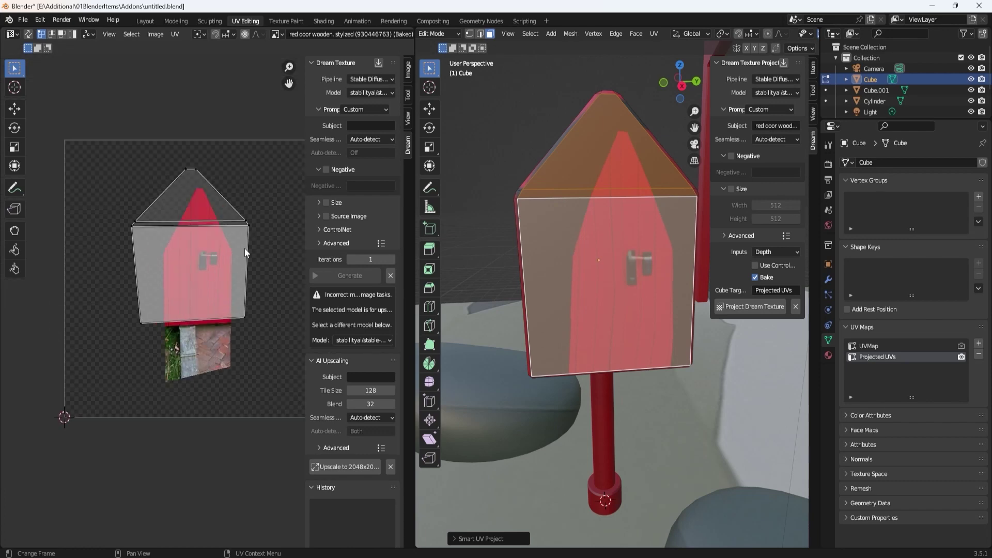
click(480, 290)
key(Tab)
scroll(525, 298, down, 2)
middle_drag(525, 298, 543, 310)
scroll(542, 310, up, 3)
shift+middle_drag(542, 310, 617, 331)
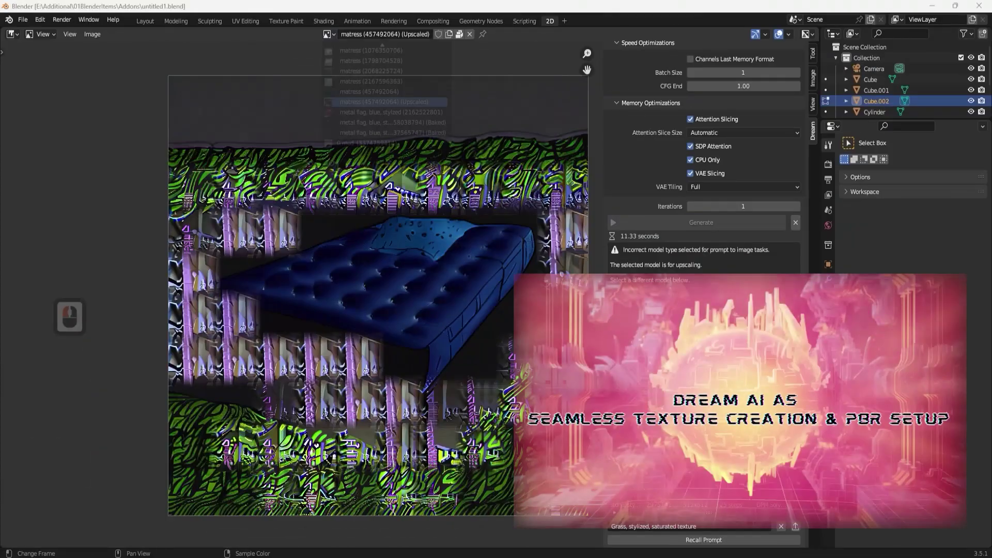
Step: Compare the mattress images, then upscale the original mattress image to 2048x2048
click(336, 34)
click(346, 130)
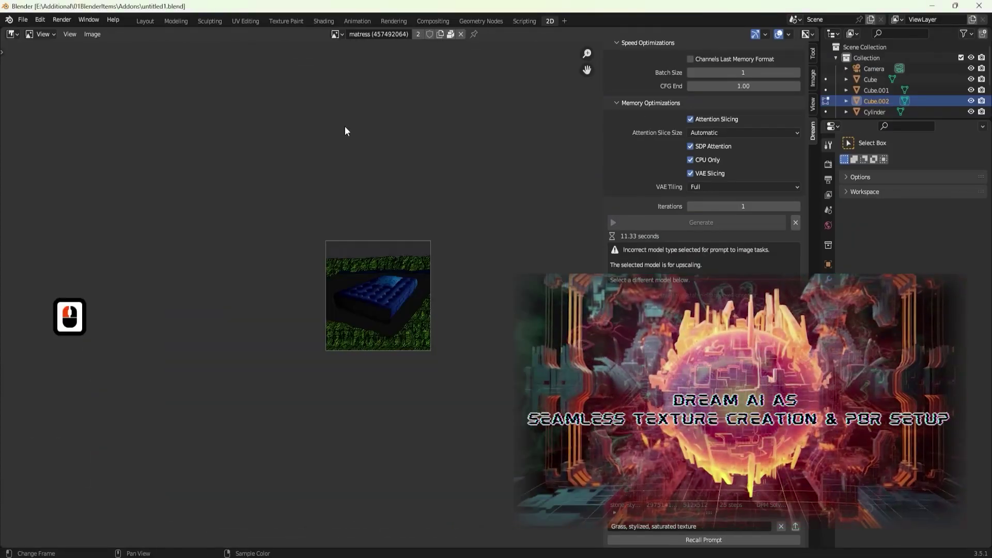
scroll(346, 130, up, 6)
click(335, 34)
click(383, 100)
scroll(382, 100, up, 1)
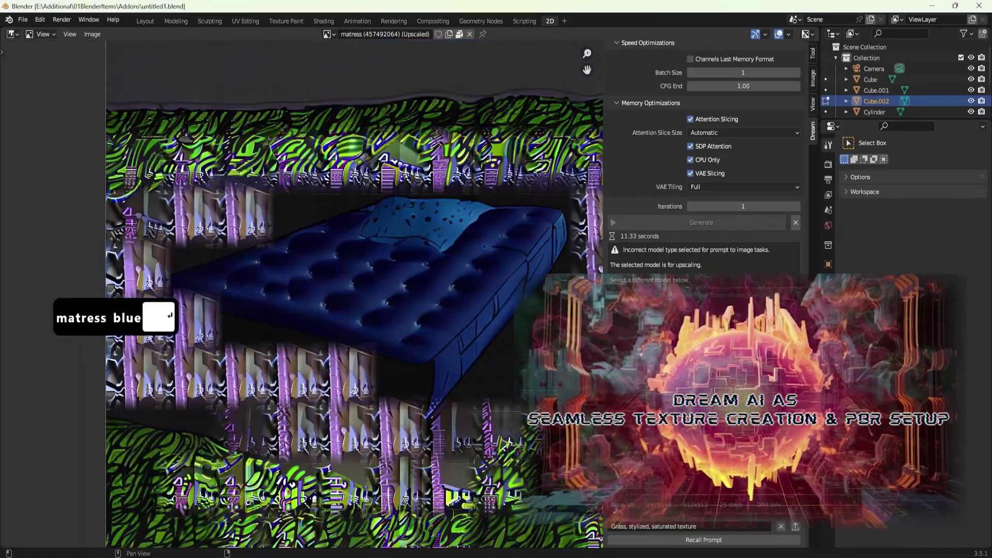
click(327, 34)
click(345, 131)
scroll(345, 130, down, 5)
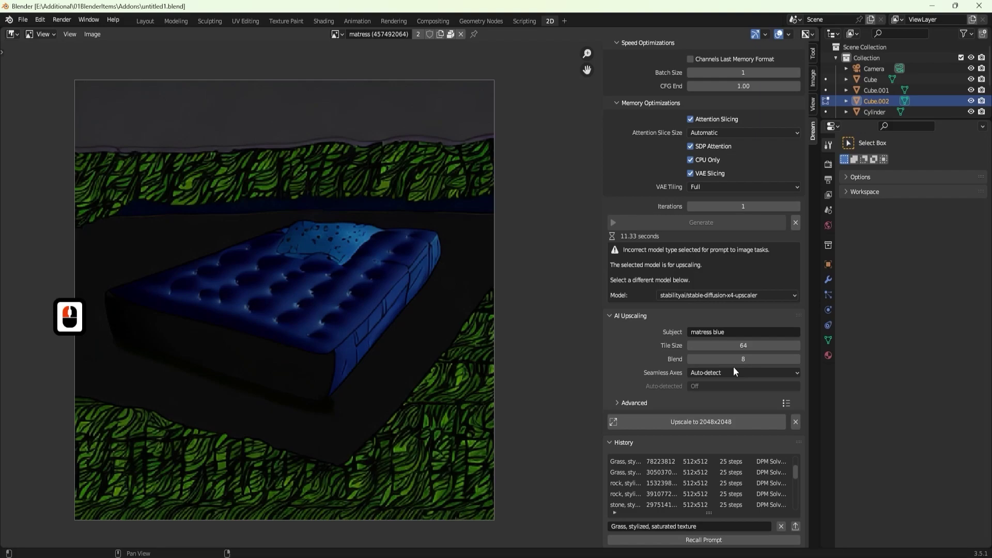
click(681, 423)
Step: Unwrap the mattress side and scale, rotate and move its UV island onto the image's edge
scroll(409, 392, down, 4)
shift+scroll(239, 416, down, 2)
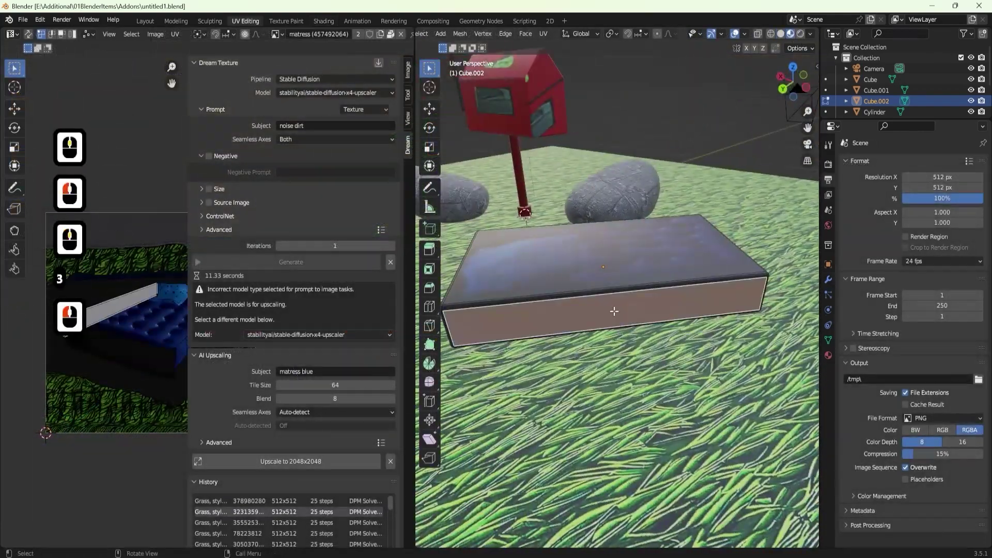
middle_drag(538, 286, 521, 287)
key(u)
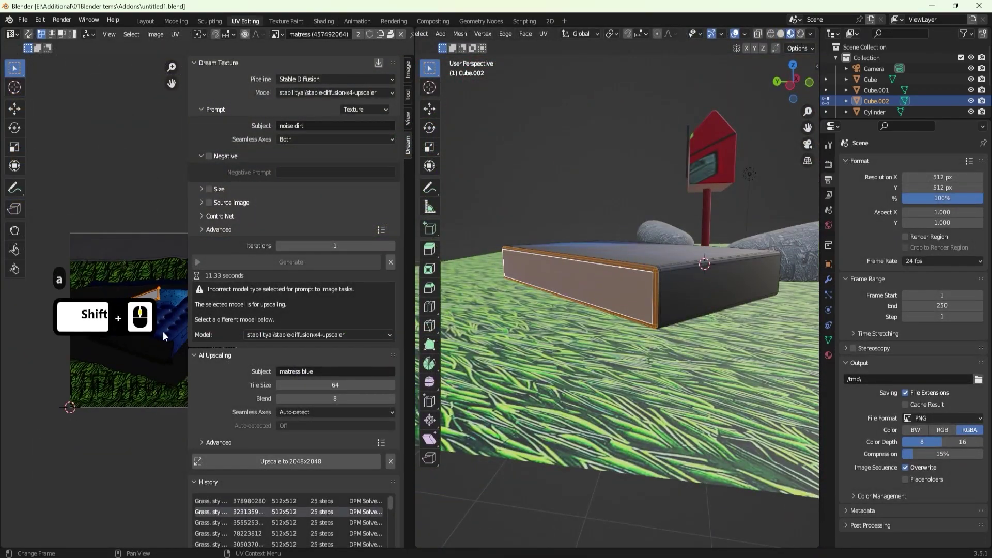
key(n)
key(s)
click(259, 289)
key(g)
click(277, 250)
key(r)
click(289, 206)
key(g)
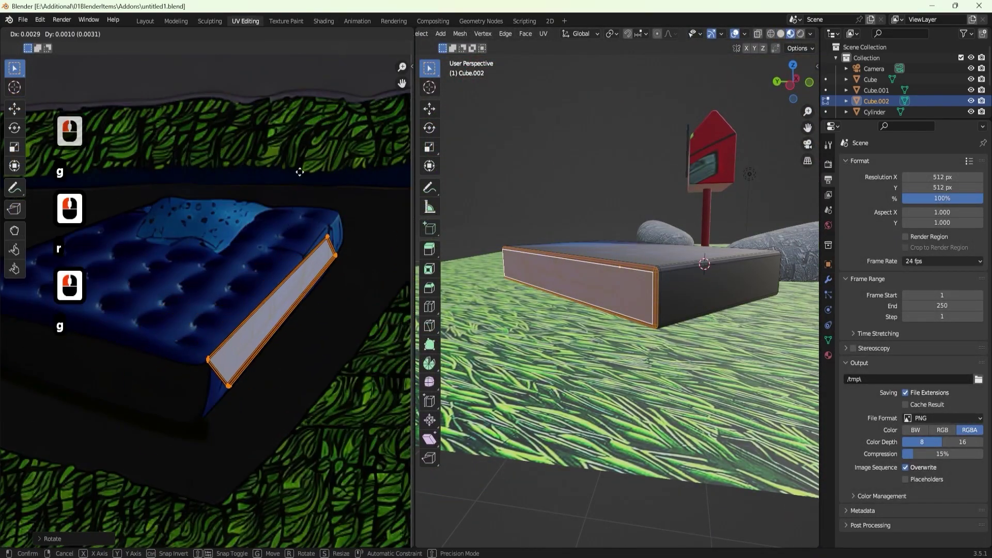
click(300, 171)
Step: Select the mattress top faces, grow the selection, and bring up the unwrap options
key(Tab)
middle_drag(609, 289, 582, 320)
click(543, 336)
key(ctrl+KP_Add)
key(ctrl+KP_Add)
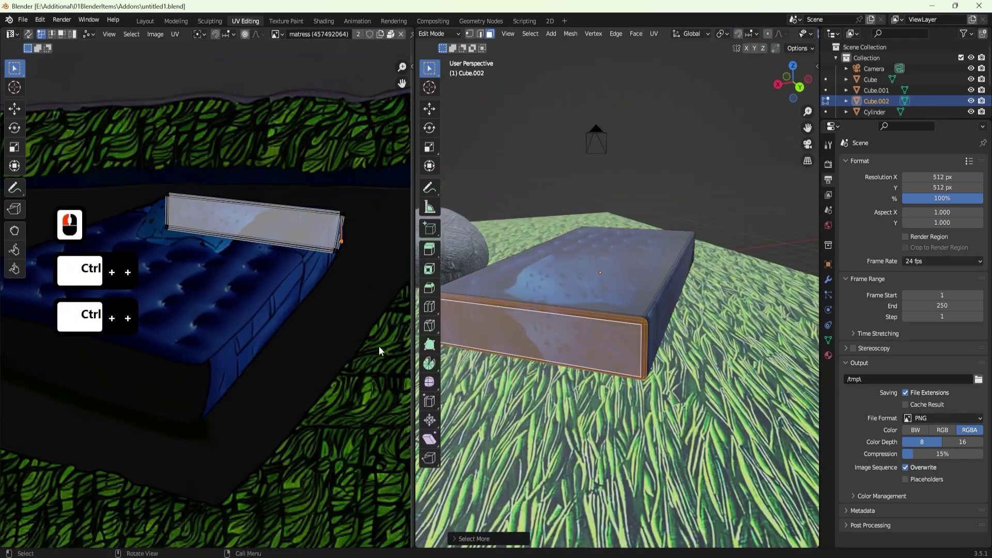
key(u)
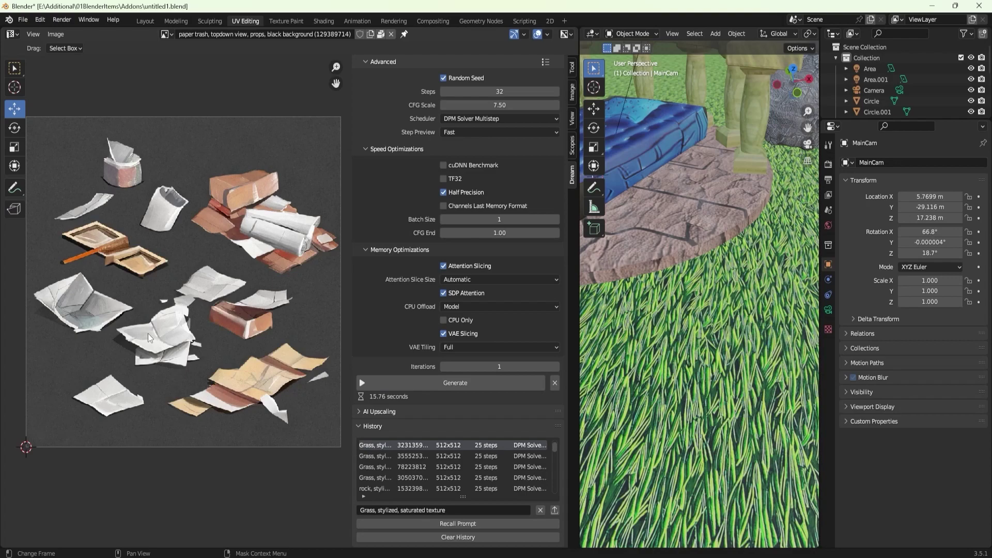
Step: Set the paper-trash plane's origin to its geometry in Object Mode
scroll(697, 300, down, 13)
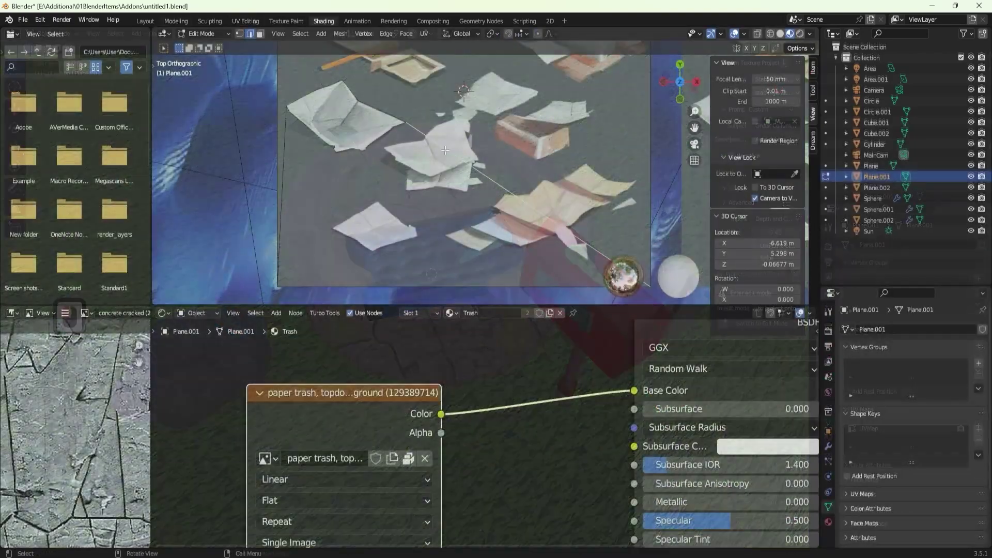
key(Tab)
right_click(374, 141)
click(444, 147)
scroll(477, 156, down, 5)
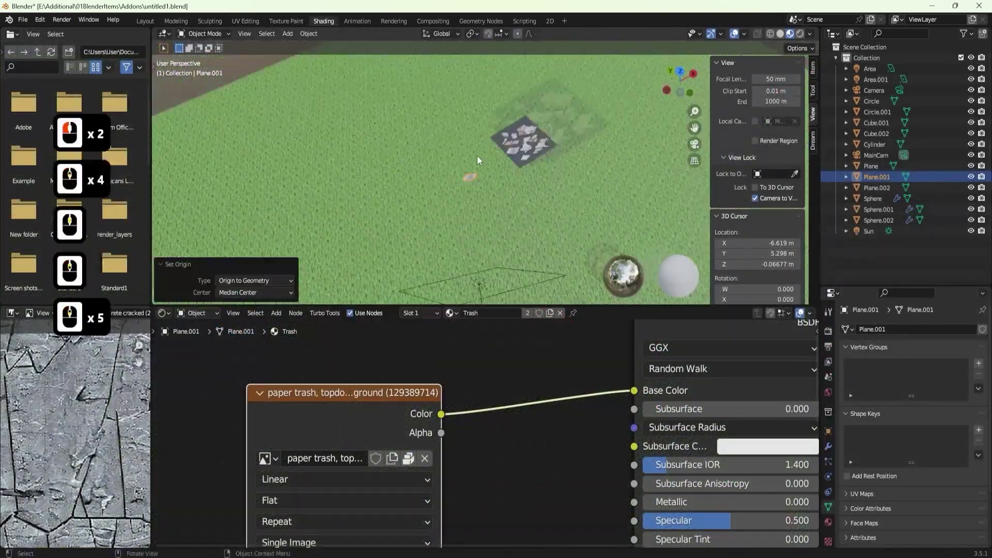
Step: Move the paper-trash plane over the grass and check it from top view
key(g)
click(505, 211)
scroll(428, 175, up, 6)
middle_drag(429, 175, 413, 155)
key(KP_7)
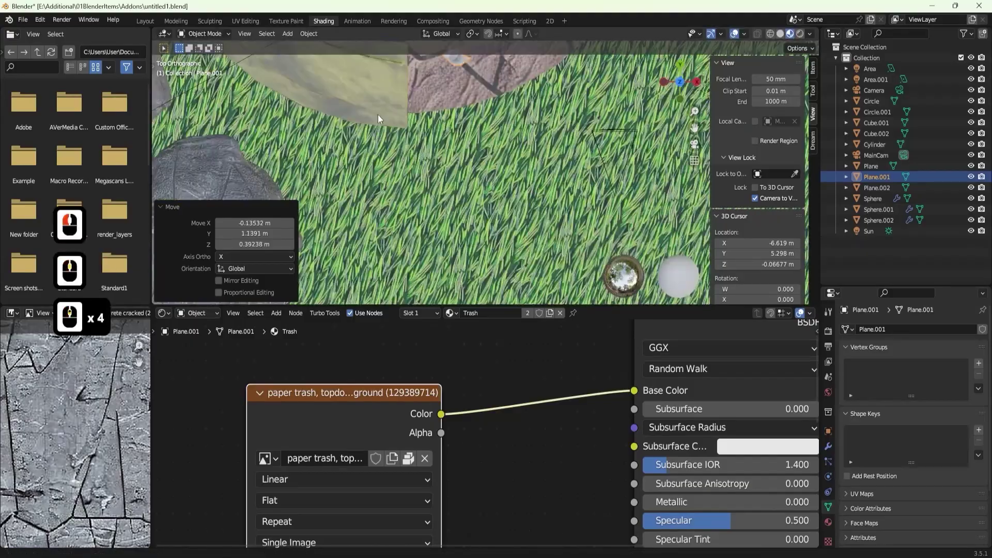